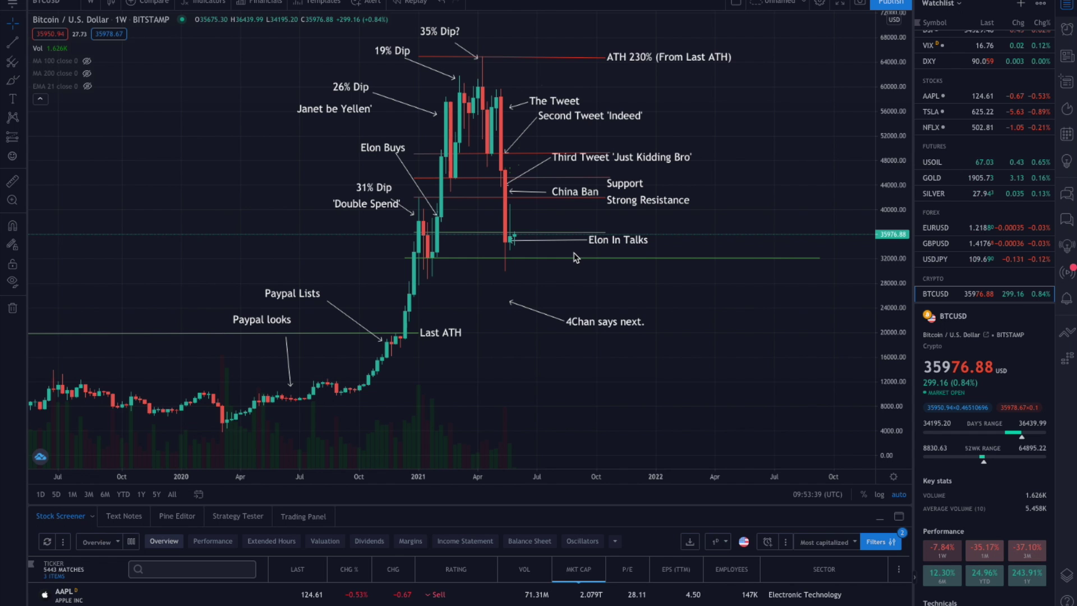
Zoom in and out around the annotated 2021 crash on the weekly BTCUSD chart.
scroll(542, 250, up, 2)
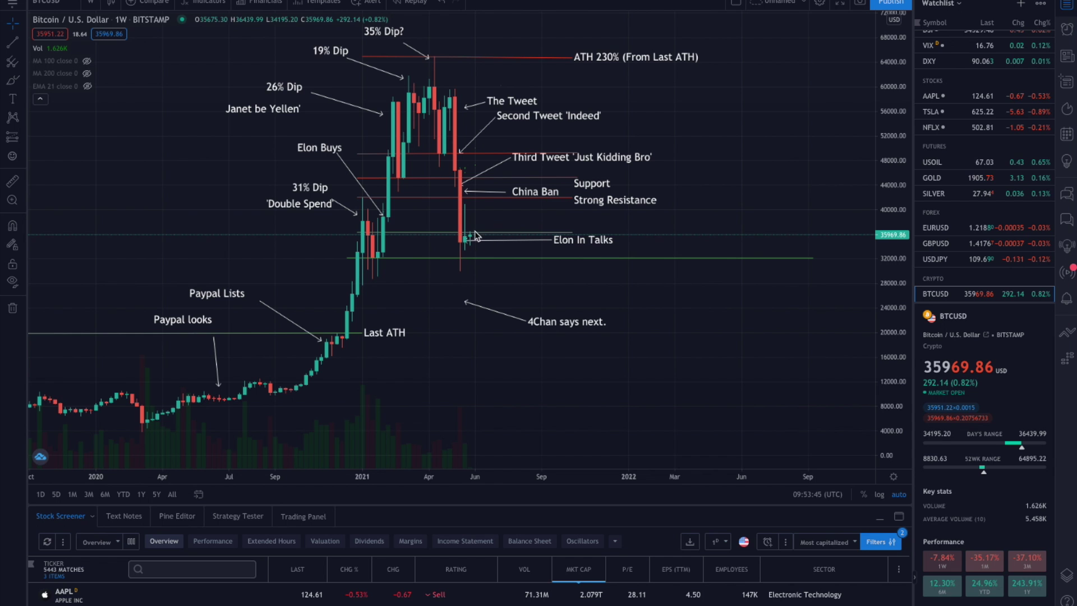
scroll(457, 233, up, 3)
scroll(422, 231, down, 3)
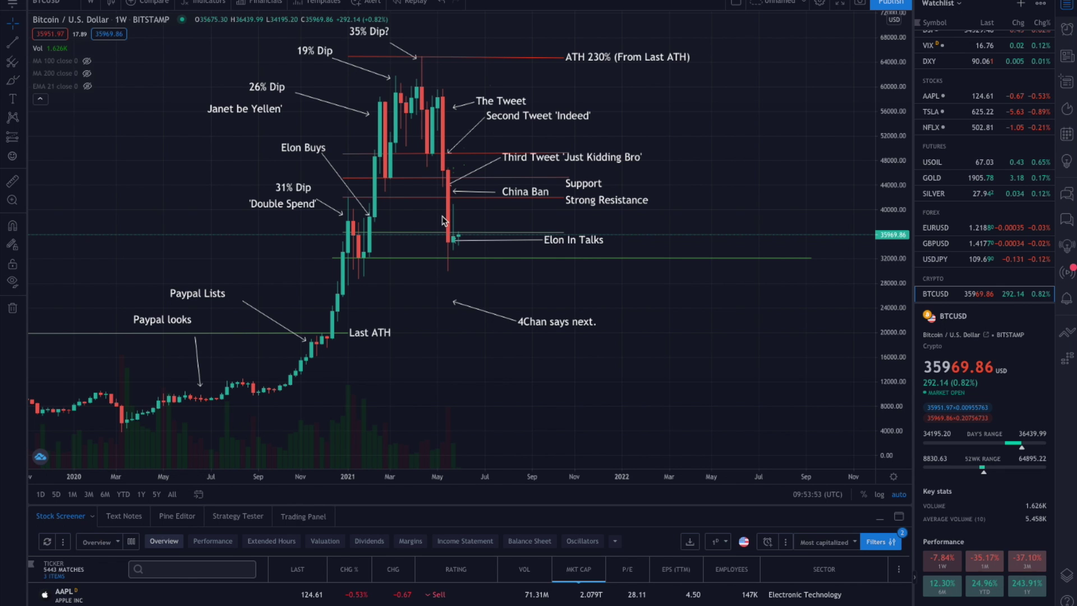
scroll(504, 242, down, 2)
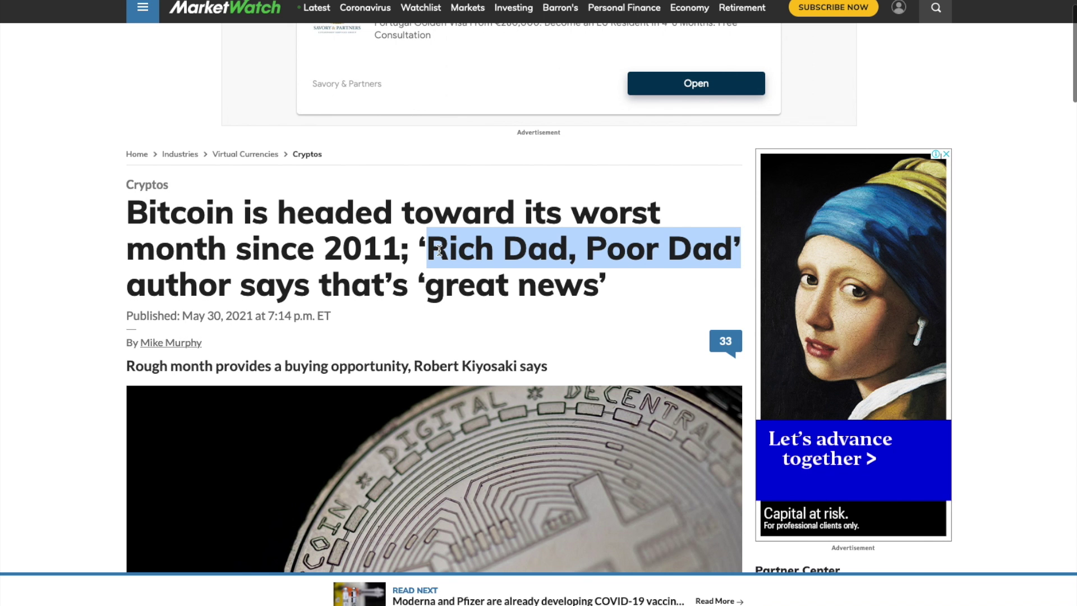
Scroll the MarketWatch article and highlight 'since 2011' and 'great news' in the headline.
scroll(439, 250, down, 1)
scroll(478, 250, down, 1)
scroll(465, 289, down, 1)
scroll(421, 257, up, 1)
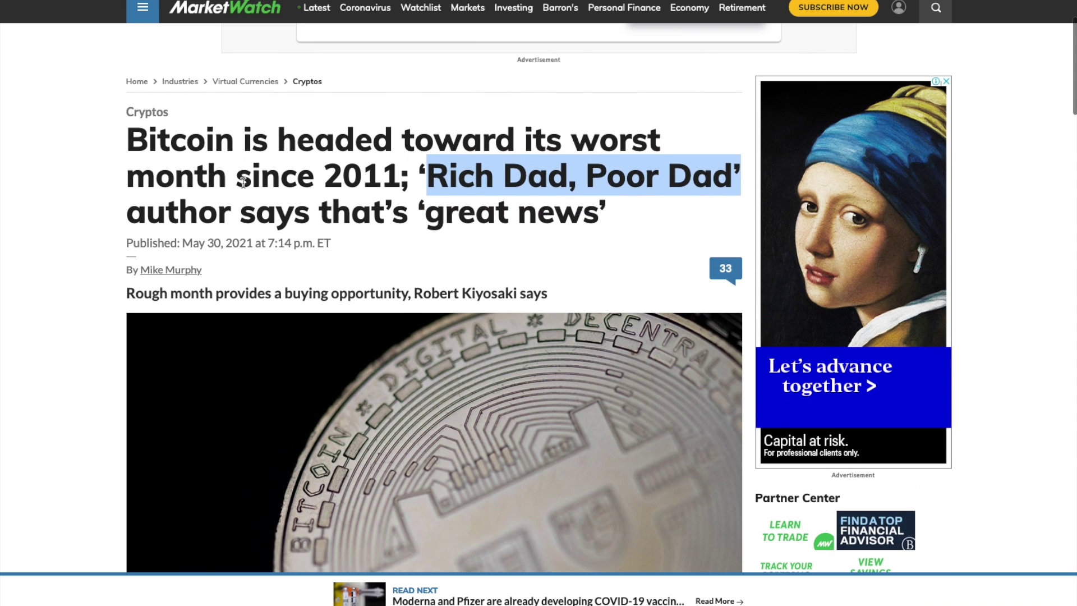
drag(240, 179, 423, 179)
scroll(386, 188, down, 2)
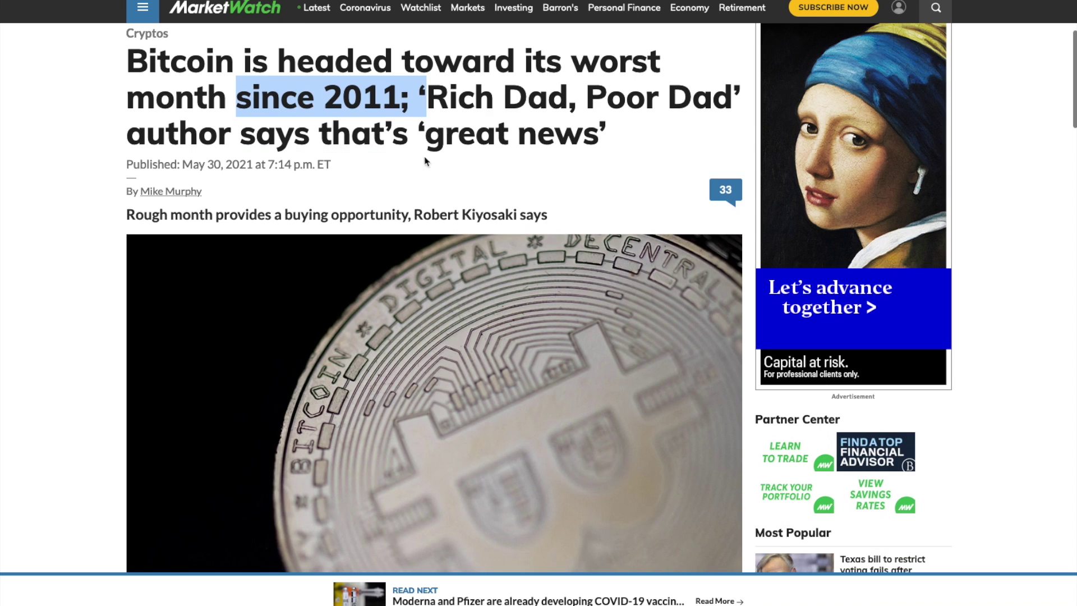
drag(426, 138, 634, 148)
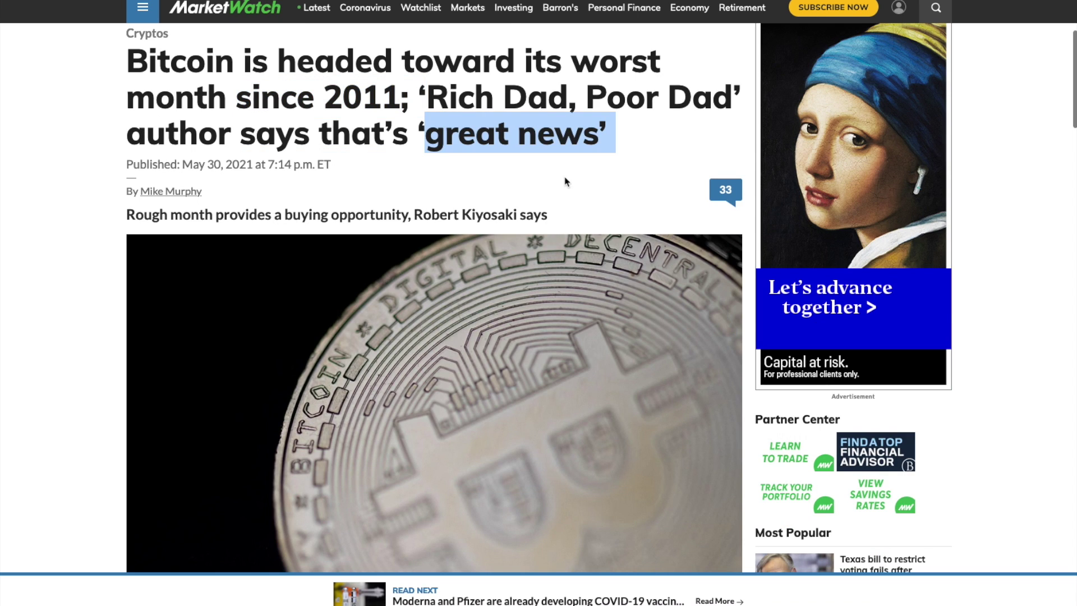
scroll(564, 176, down, 5)
scroll(562, 176, up, 3)
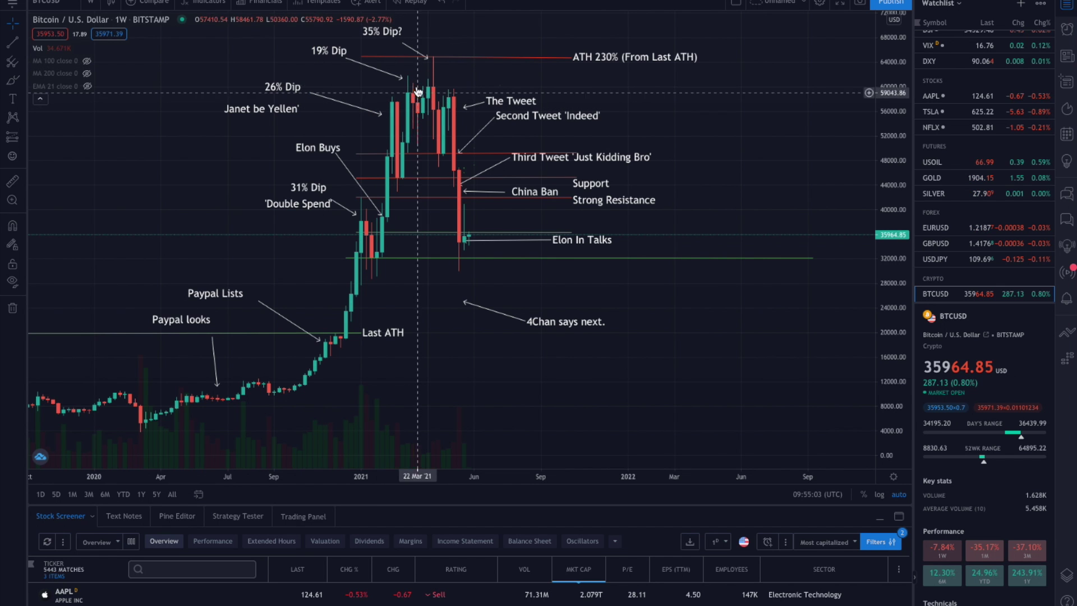
click(13, 180)
click(454, 56)
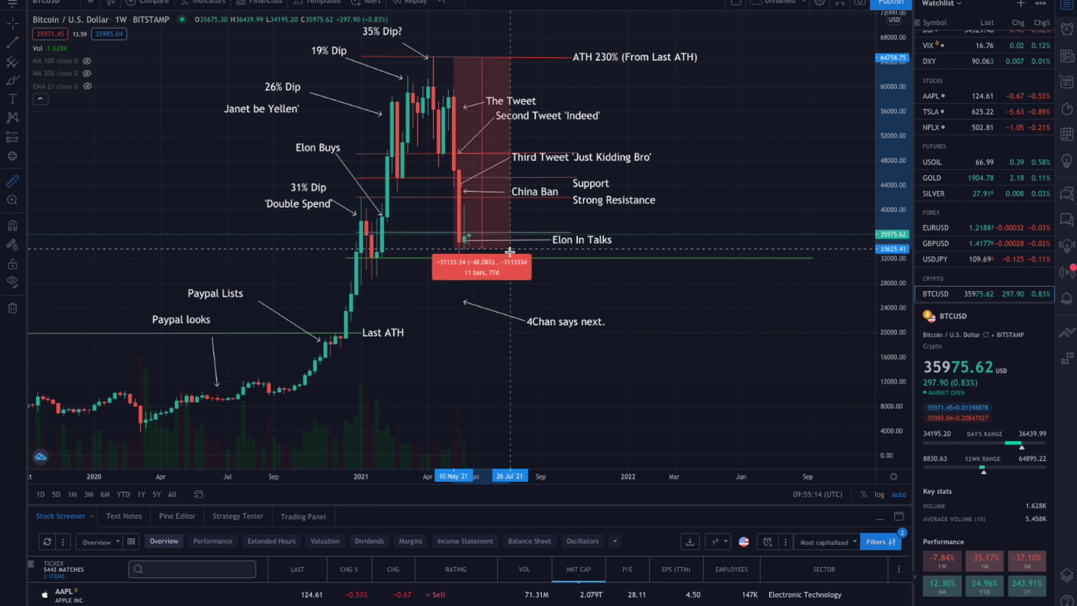
click(509, 252)
click(685, 321)
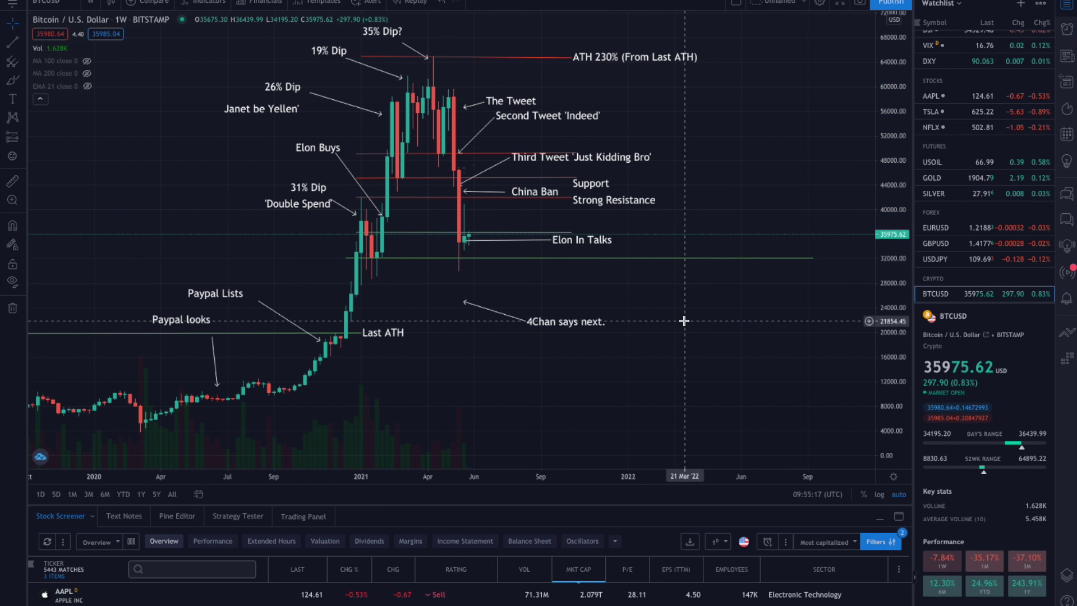
scroll(682, 309, right, 3)
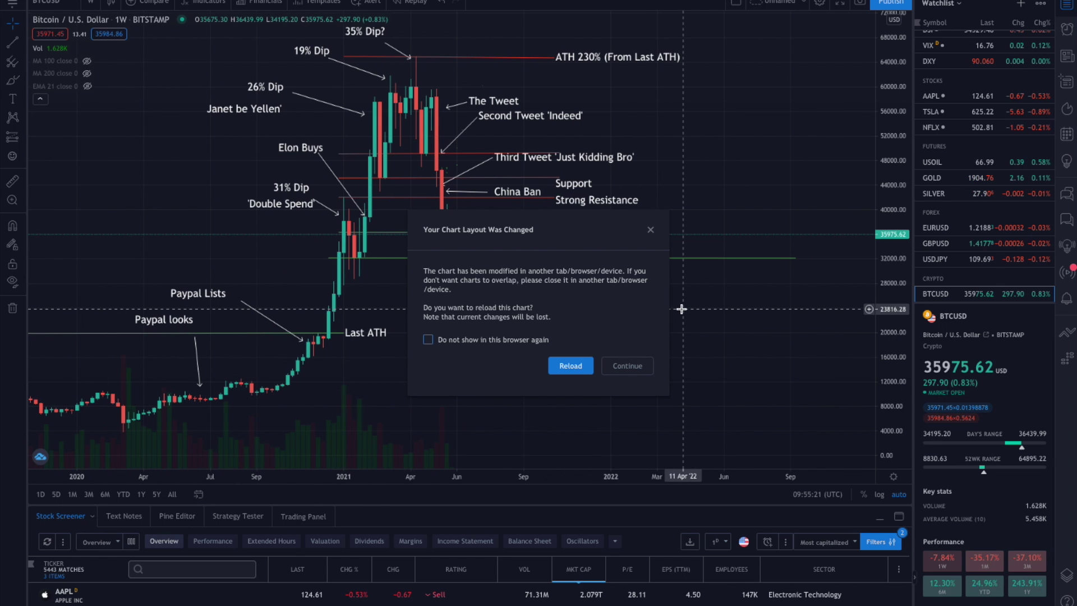
click(651, 229)
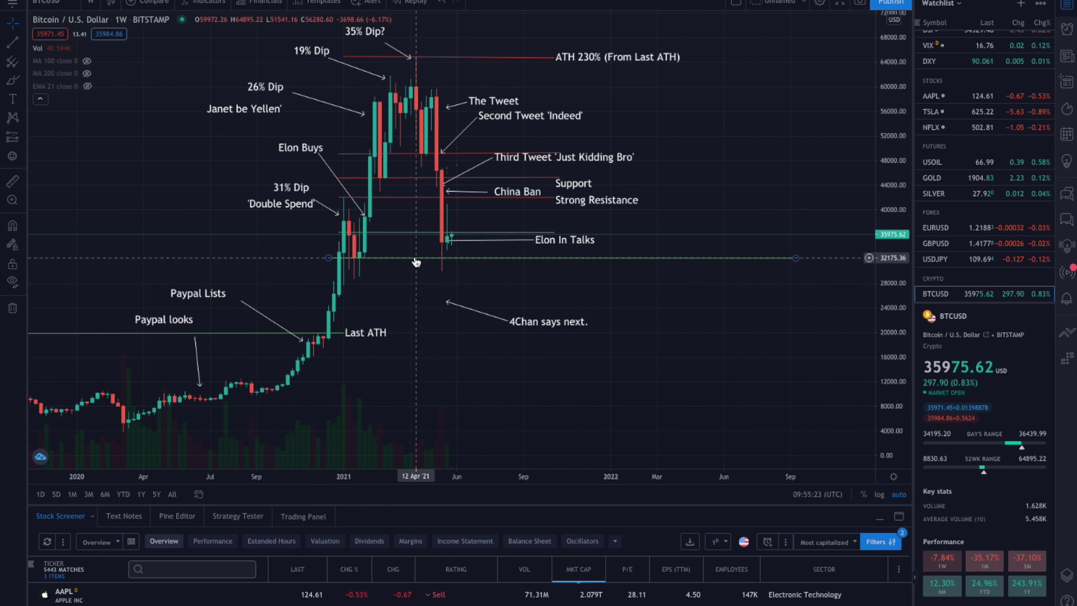
scroll(480, 241, down, 1)
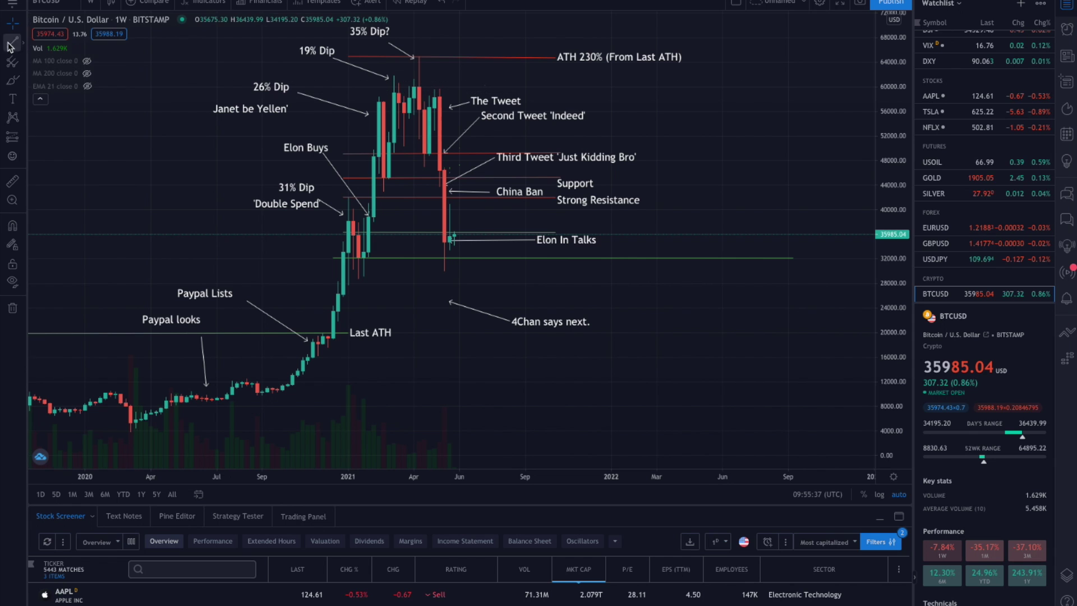
Brush a green wavy projection of sideways chop to the right of the latest candles.
click(12, 79)
mouse_move(465, 235)
mouse_down()
mouse_move(485, 208)
mouse_move(507, 285)
mouse_move(534, 214)
mouse_move(558, 270)
mouse_move(575, 203)
mouse_move(590, 285)
mouse_move(605, 211)
mouse_move(615, 243)
mouse_move(665, 202)
mouse_up()
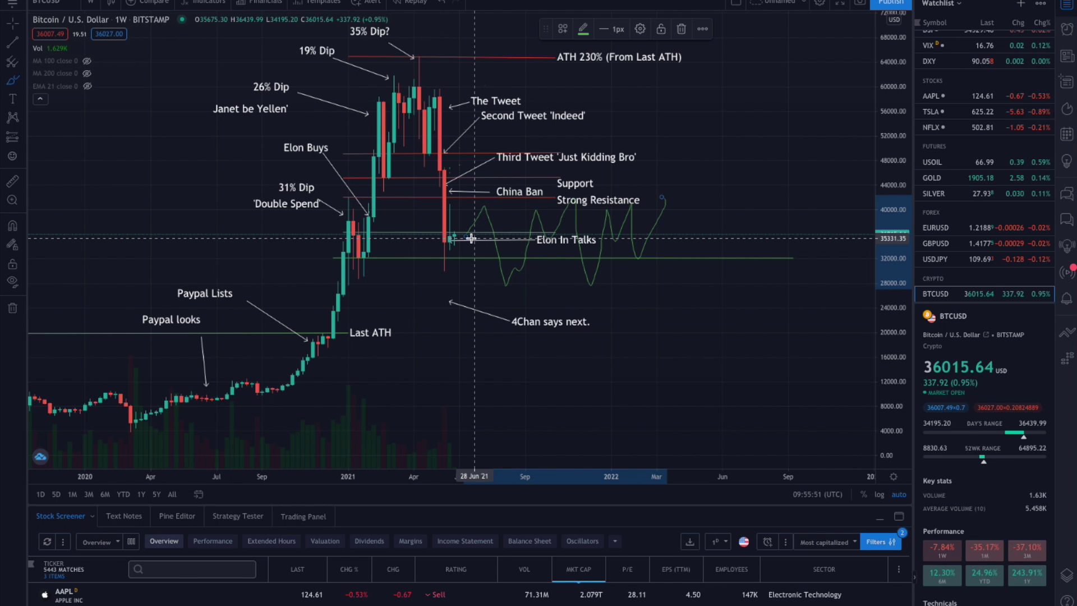
scroll(465, 239, down, 2)
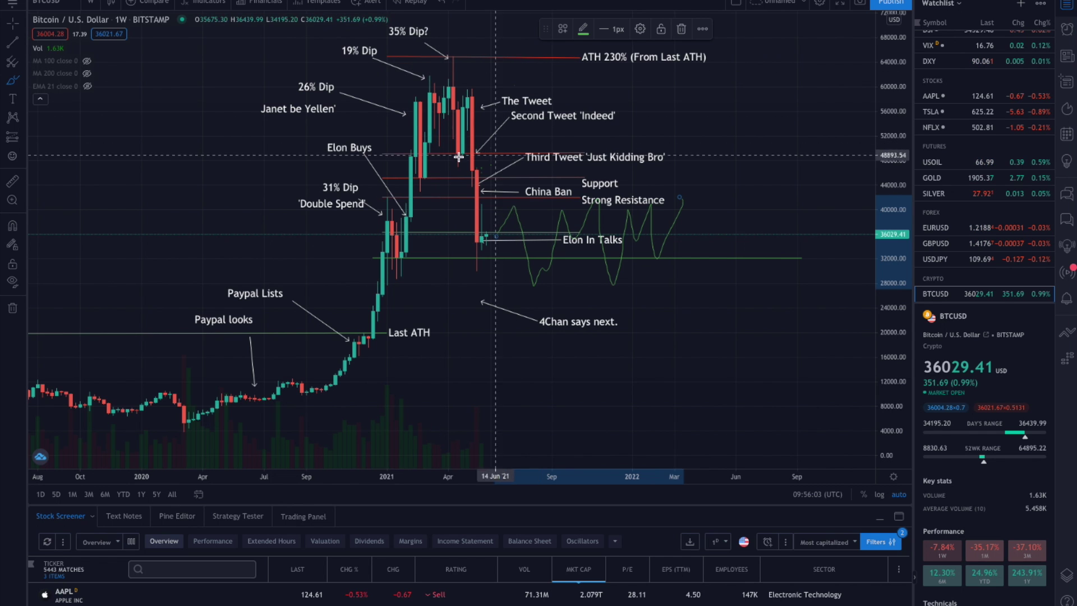
Scroll back to 2013 and measure the dip from the April 2013 peak.
scroll(443, 151, left, 5)
scroll(439, 157, left, 15)
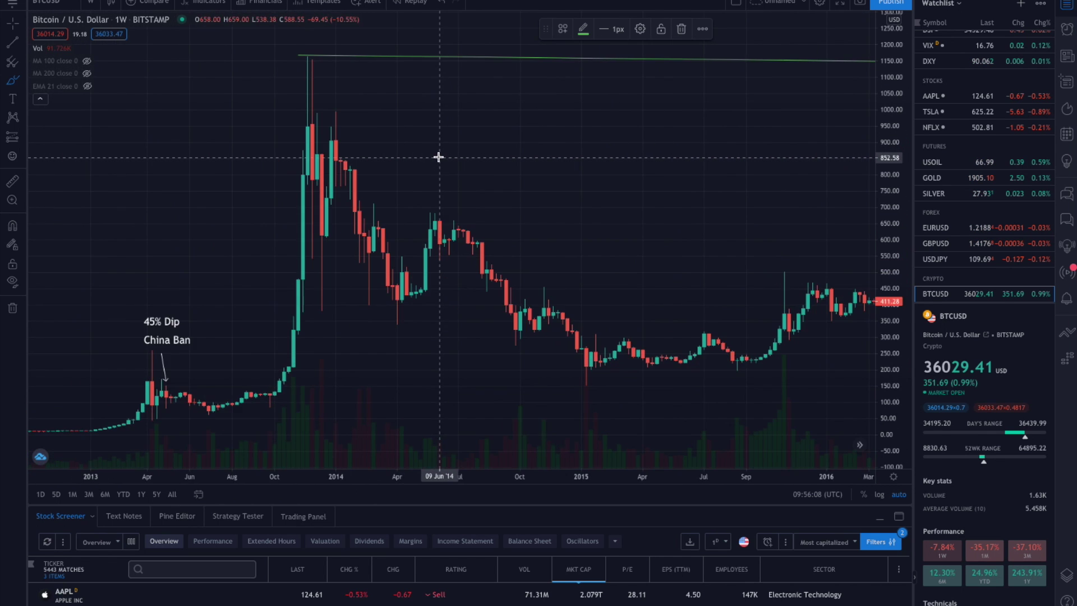
scroll(437, 157, left, 4)
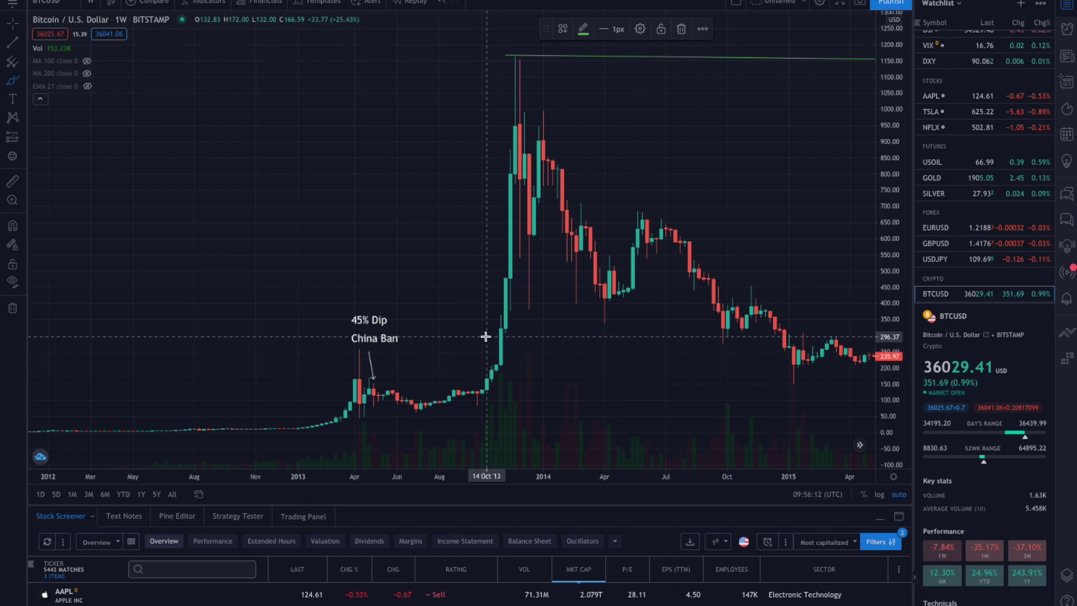
click(12, 180)
click(366, 349)
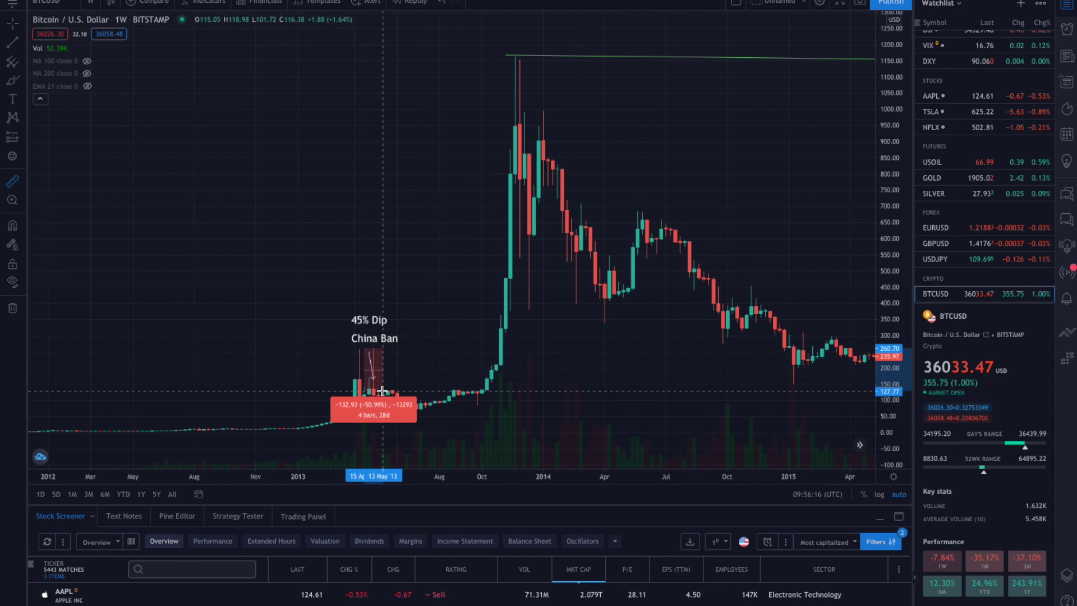
click(389, 419)
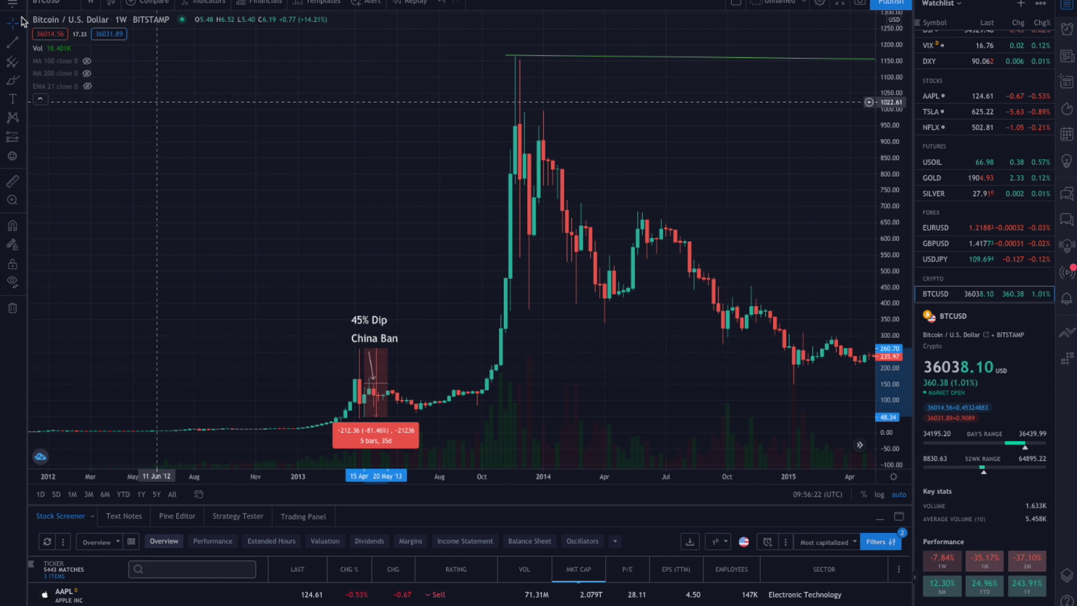
Measure the early-May to 20 May 2013 move and the mid-2013 decline of -64.00%.
click(12, 181)
click(416, 405)
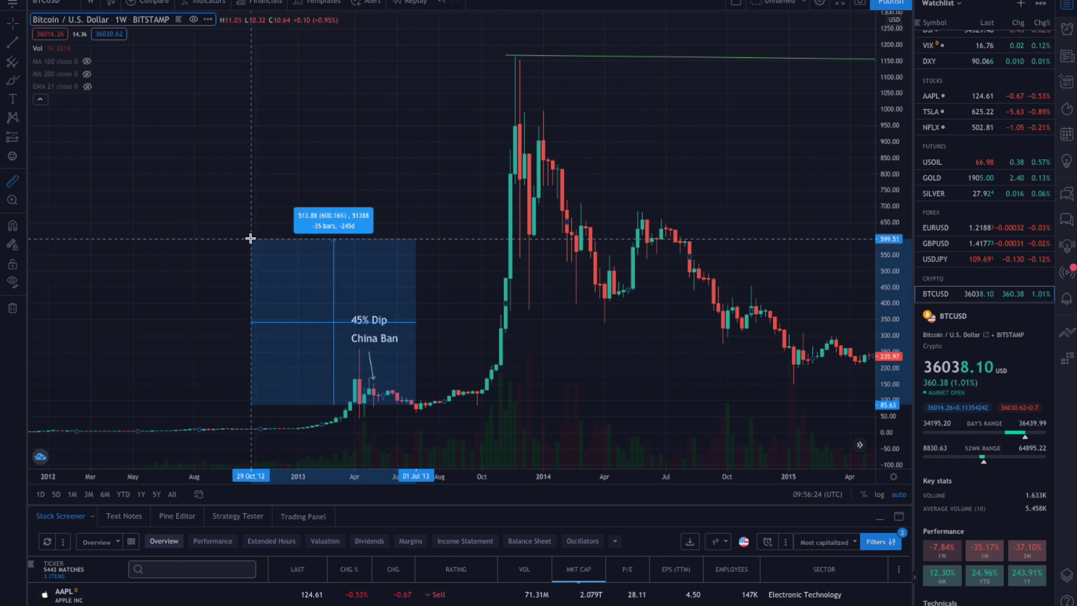
click(375, 418)
click(387, 379)
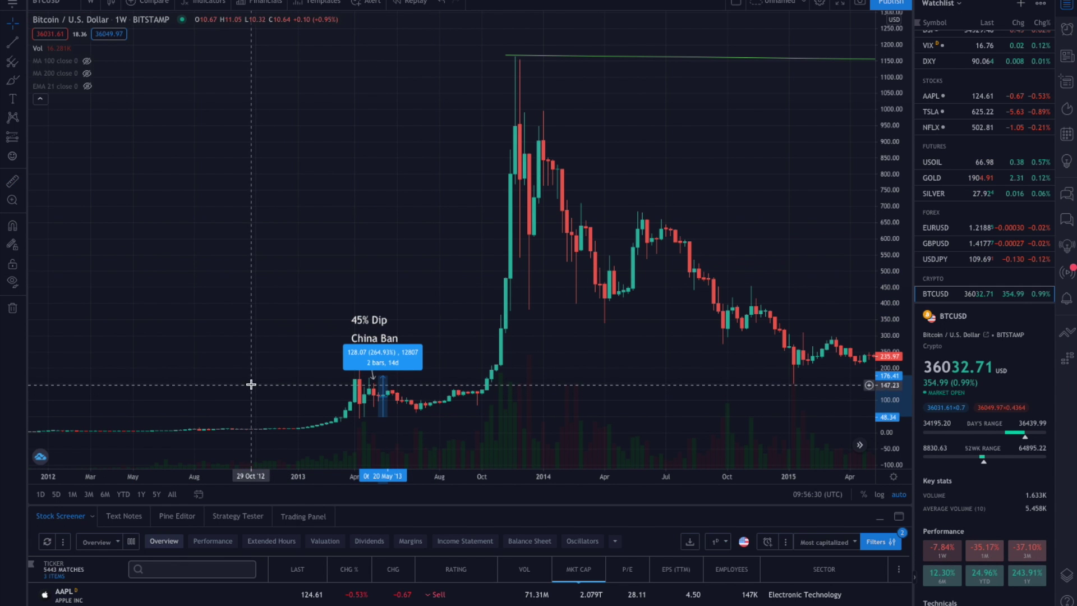
click(12, 181)
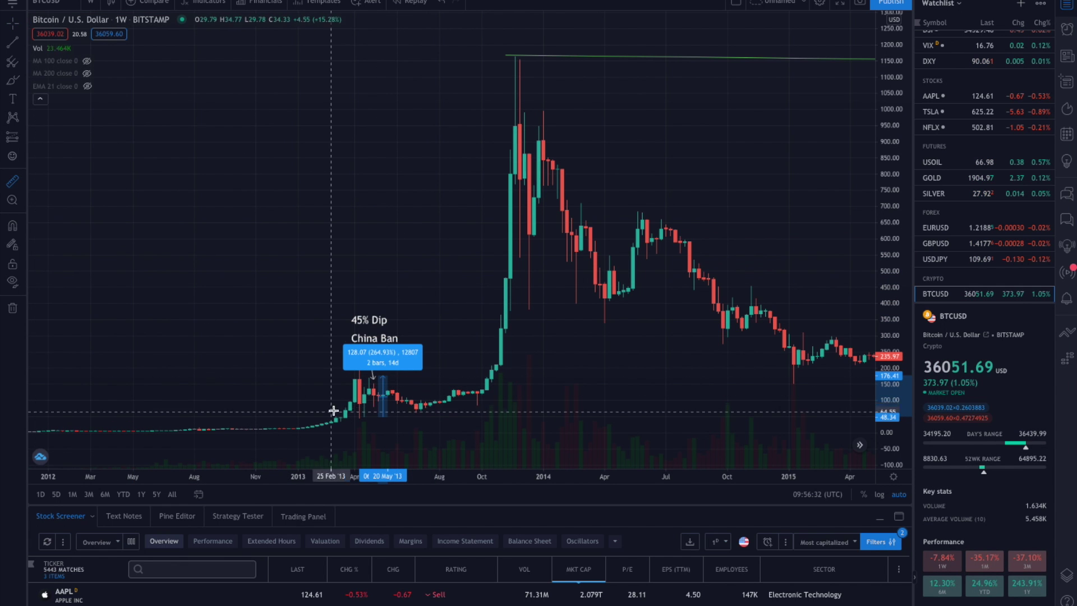
click(412, 377)
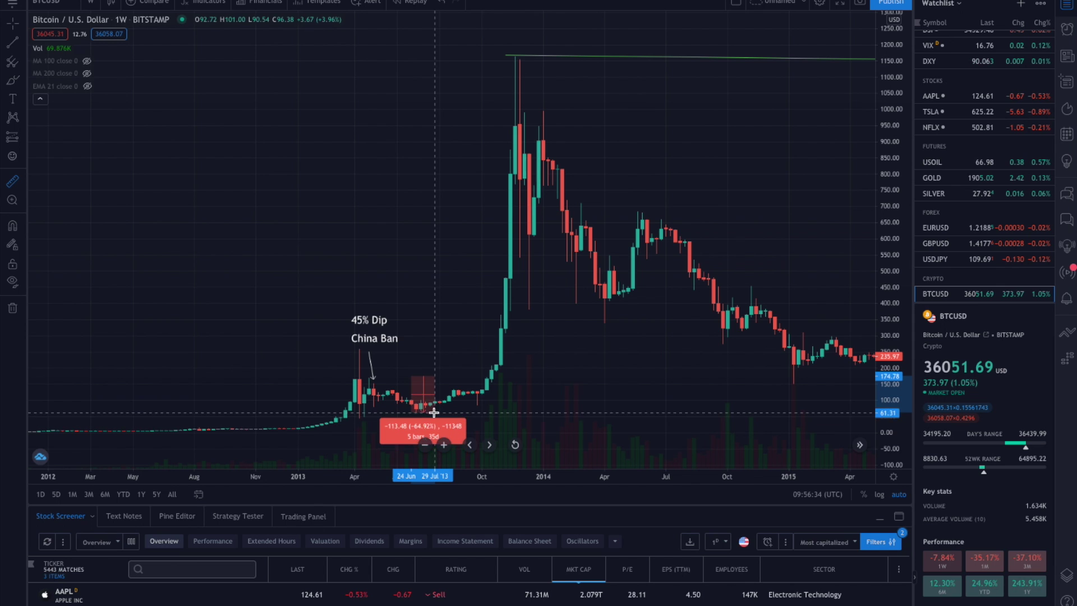
click(433, 412)
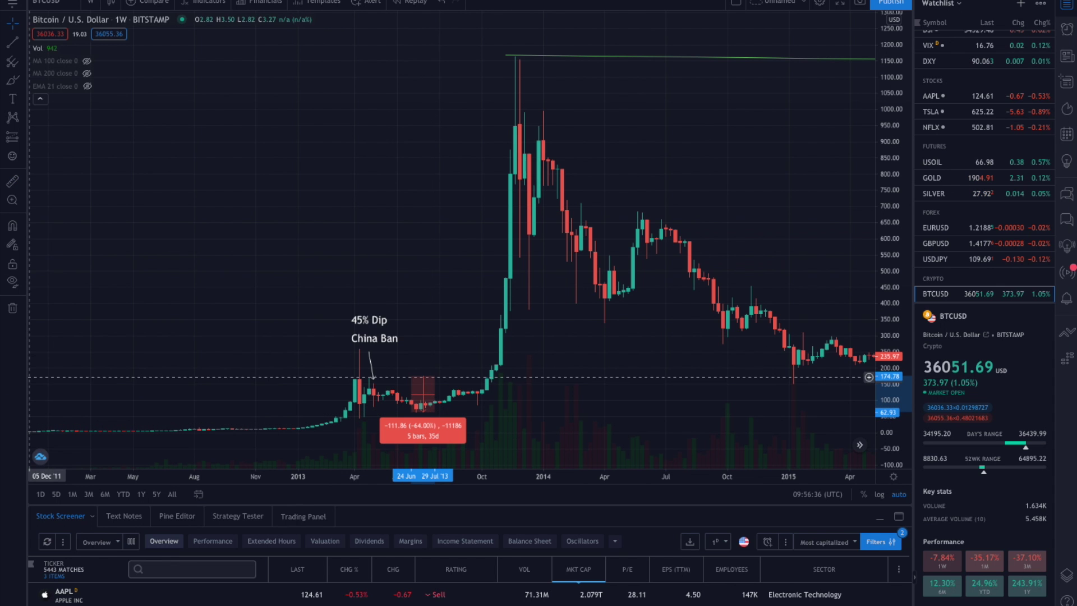
Measure the rise from the July 2013 low to the early 2014 high, then circle the 45% Dip / China Ban area in green.
click(13, 181)
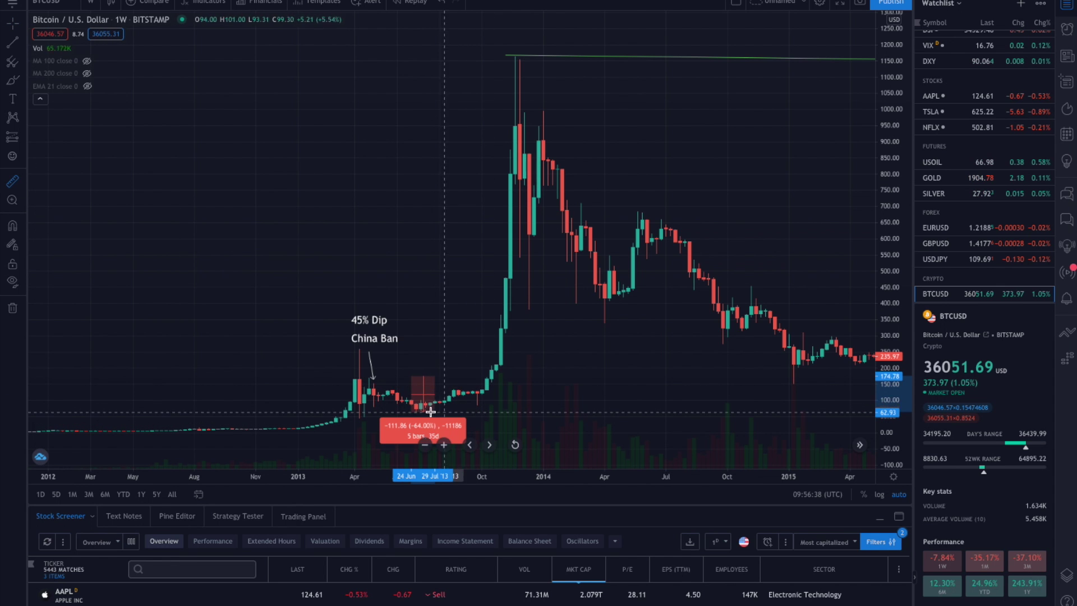
click(433, 413)
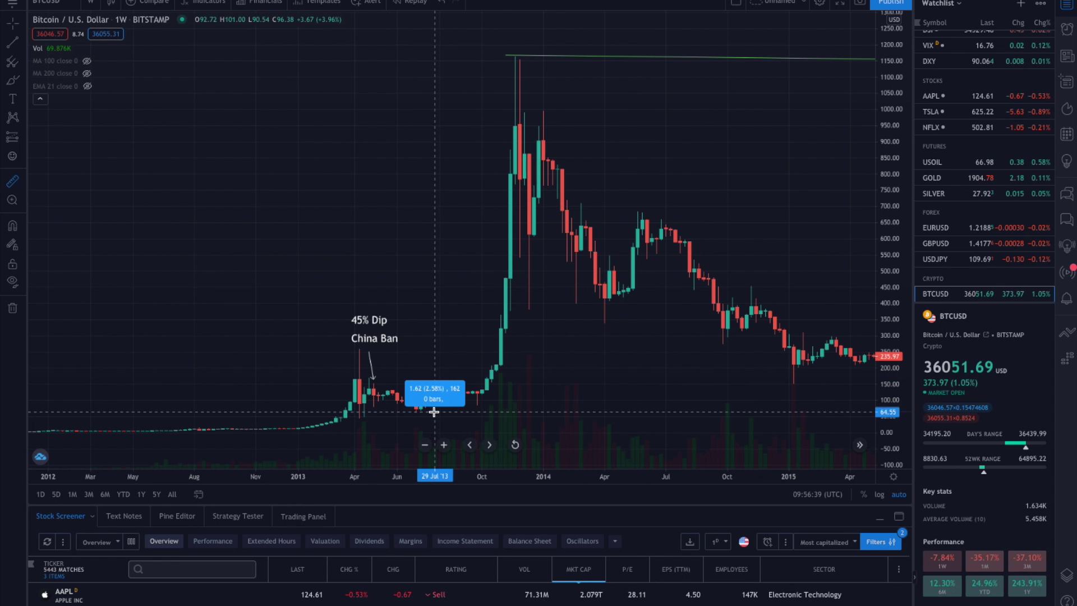
click(586, 57)
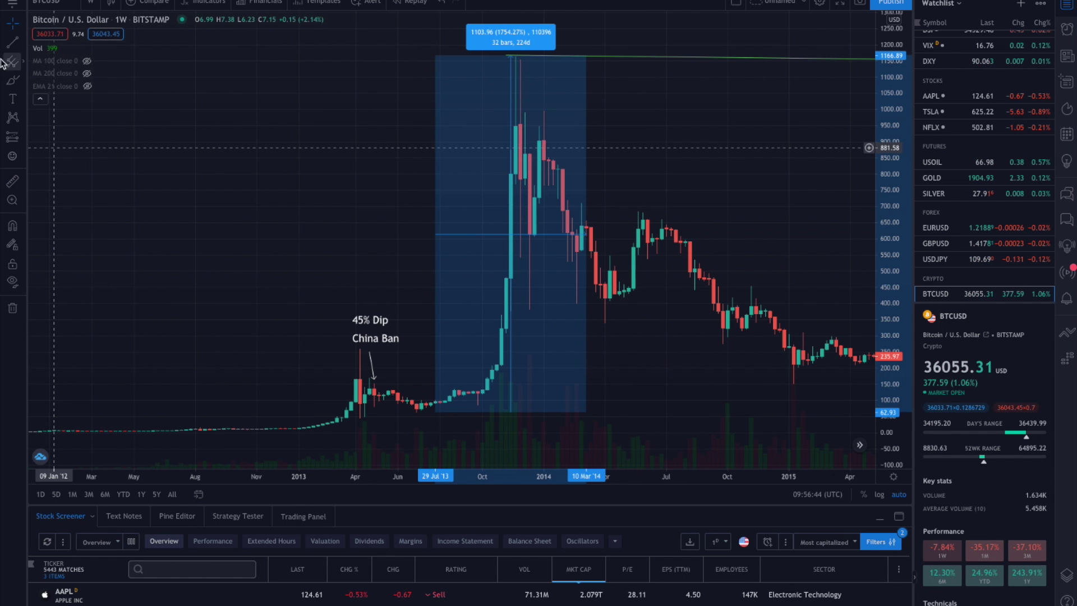
click(12, 80)
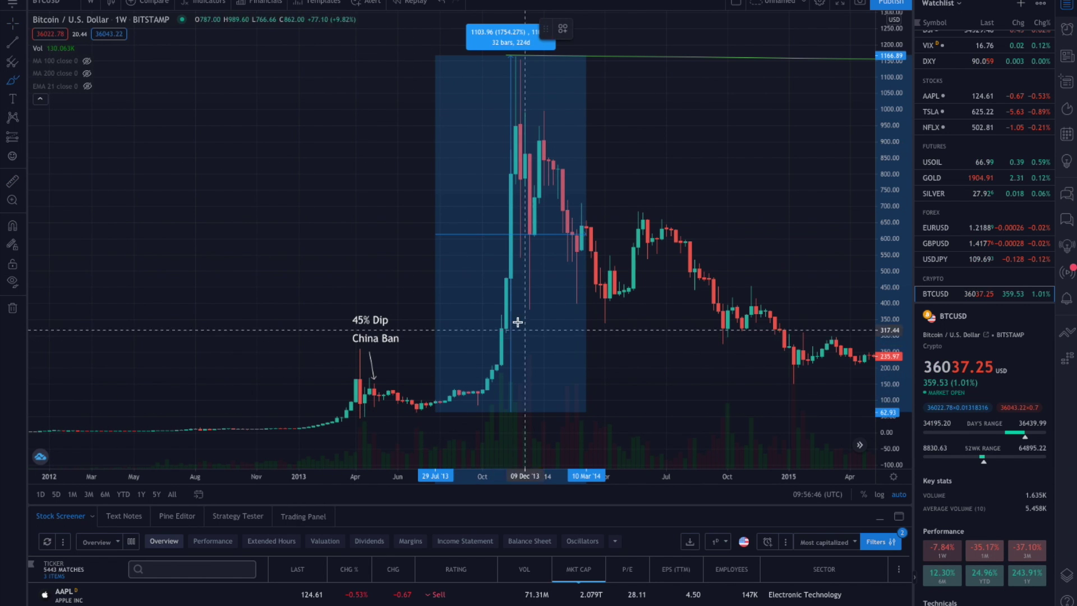
mouse_move(480, 305)
mouse_down()
mouse_move(426, 452)
mouse_move(510, 307)
mouse_up()
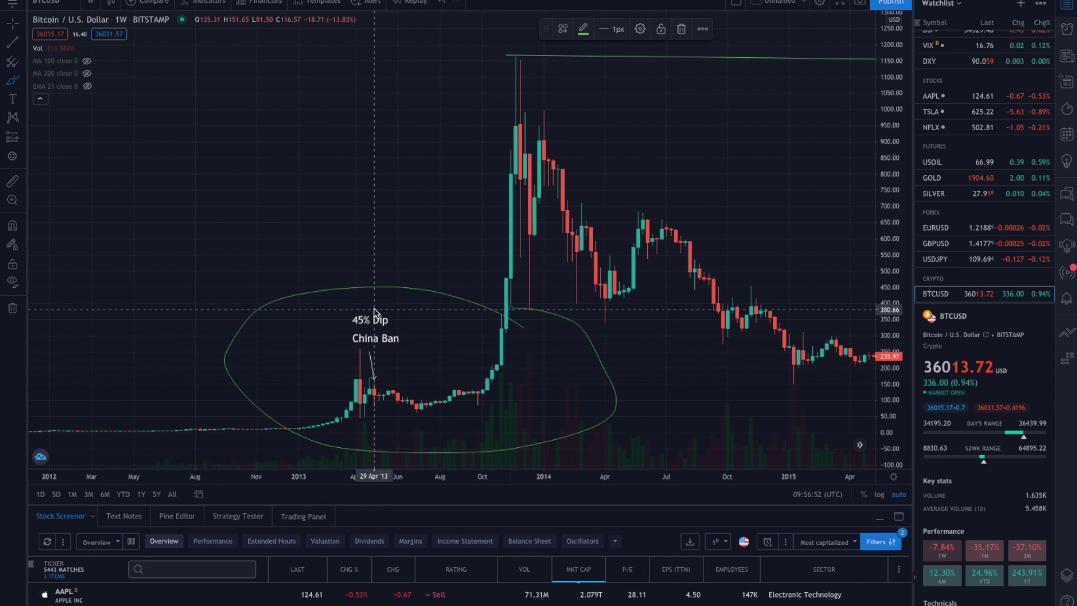
Pan and zoom the weekly chart from the 2017 peak over to the annotated 2021 area.
scroll(374, 312, right, 10)
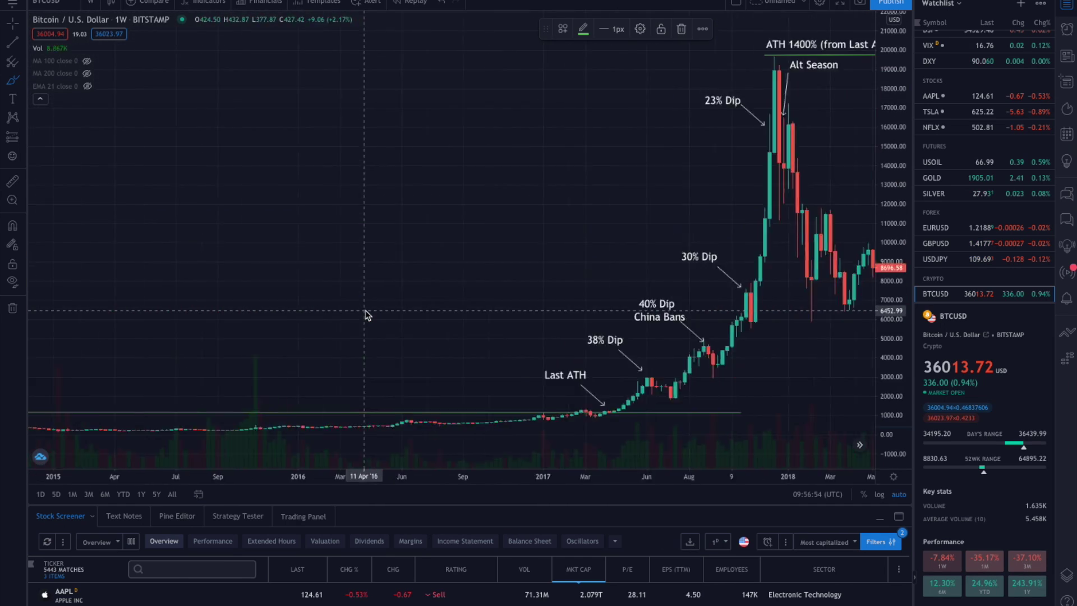
scroll(365, 314, right, 10)
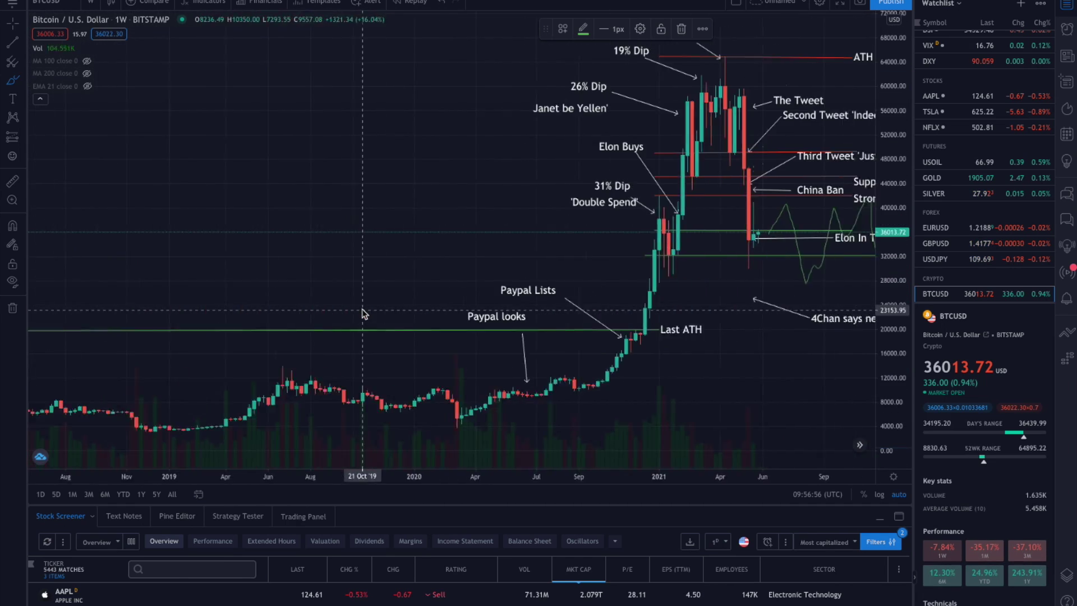
scroll(364, 312, right, 6)
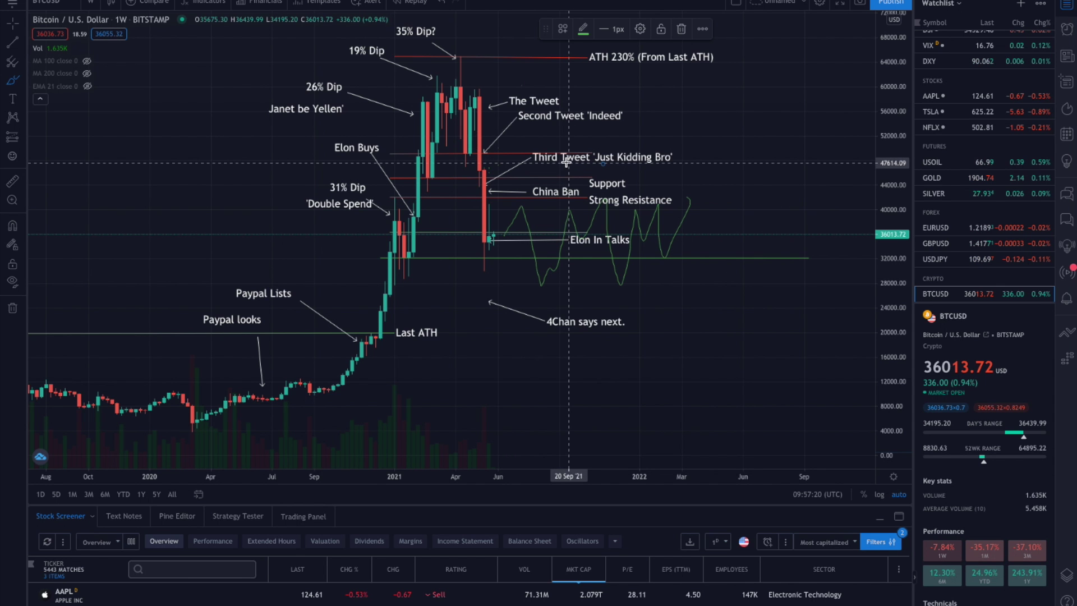
scroll(564, 168, down, 4)
scroll(562, 178, up, 3)
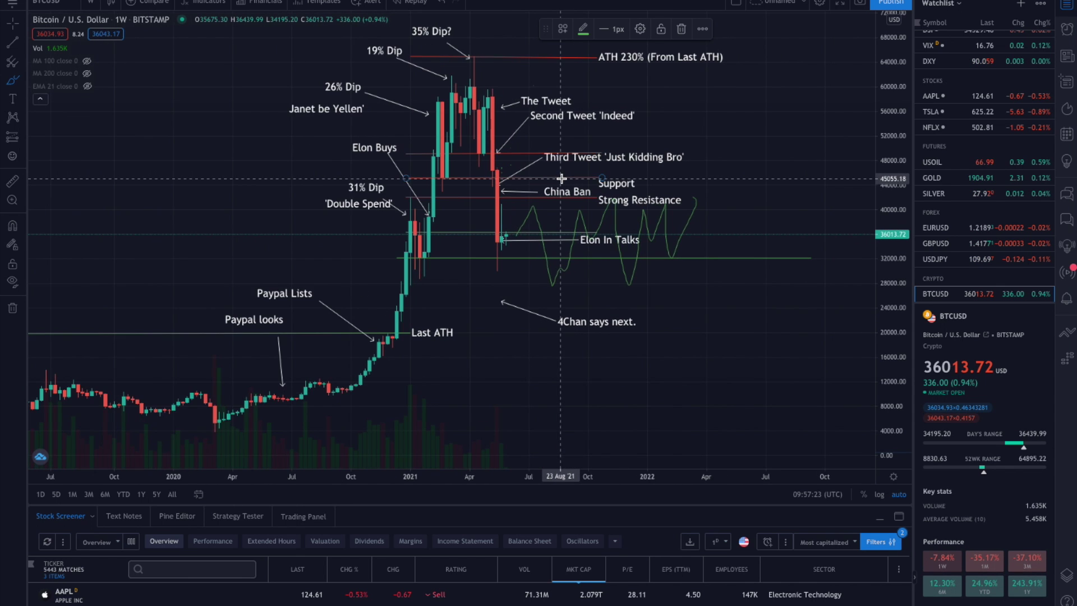
scroll(551, 219, up, 2)
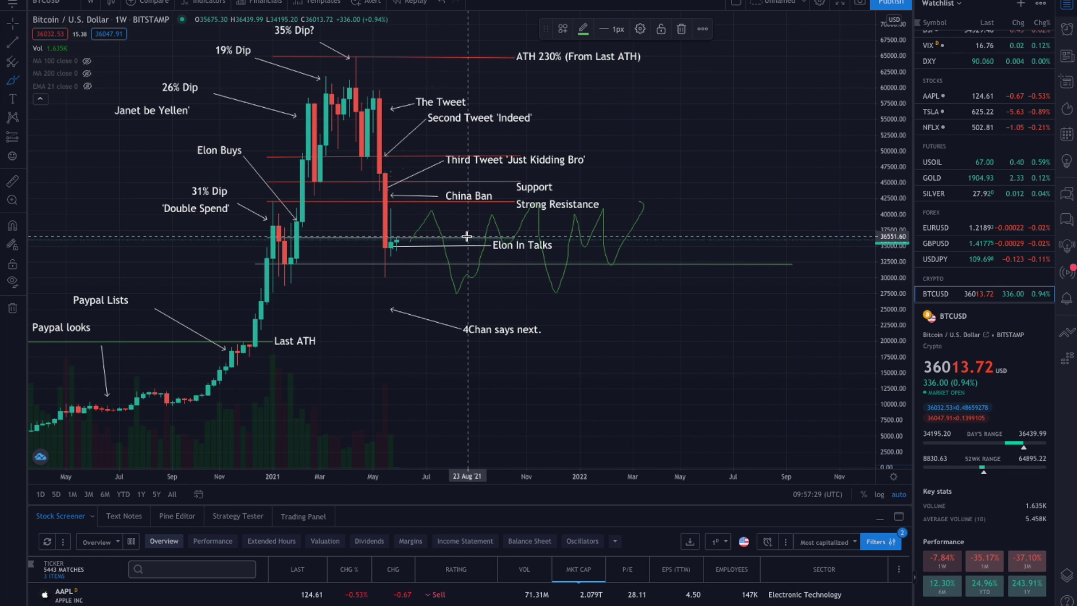
scroll(467, 235, down, 2)
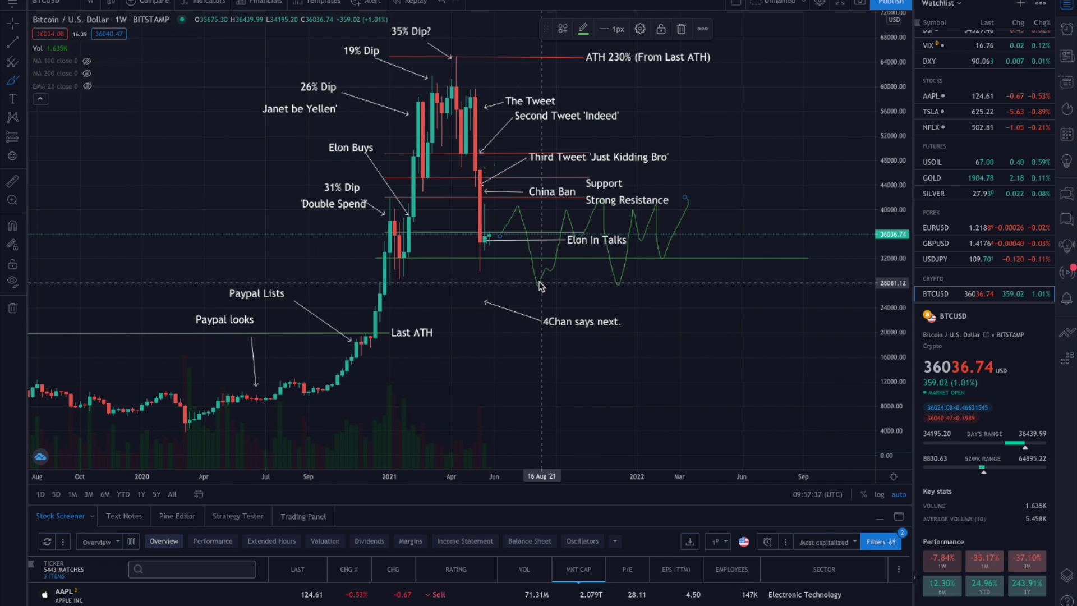
scroll(542, 283, up, 1)
scroll(542, 283, right, 3)
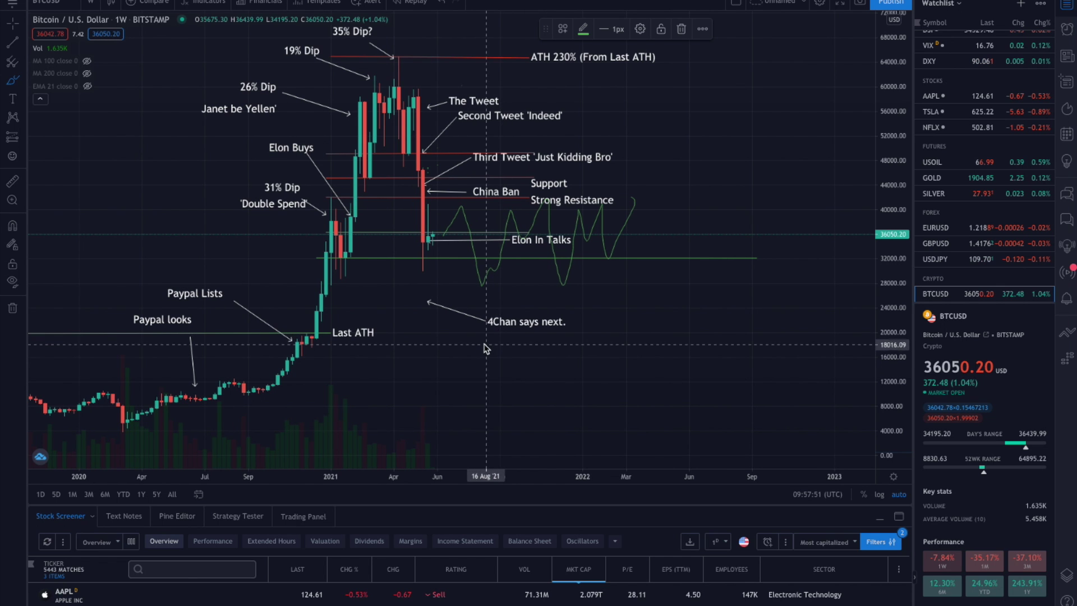
scroll(485, 346, right, 3)
scroll(485, 348, down, 2)
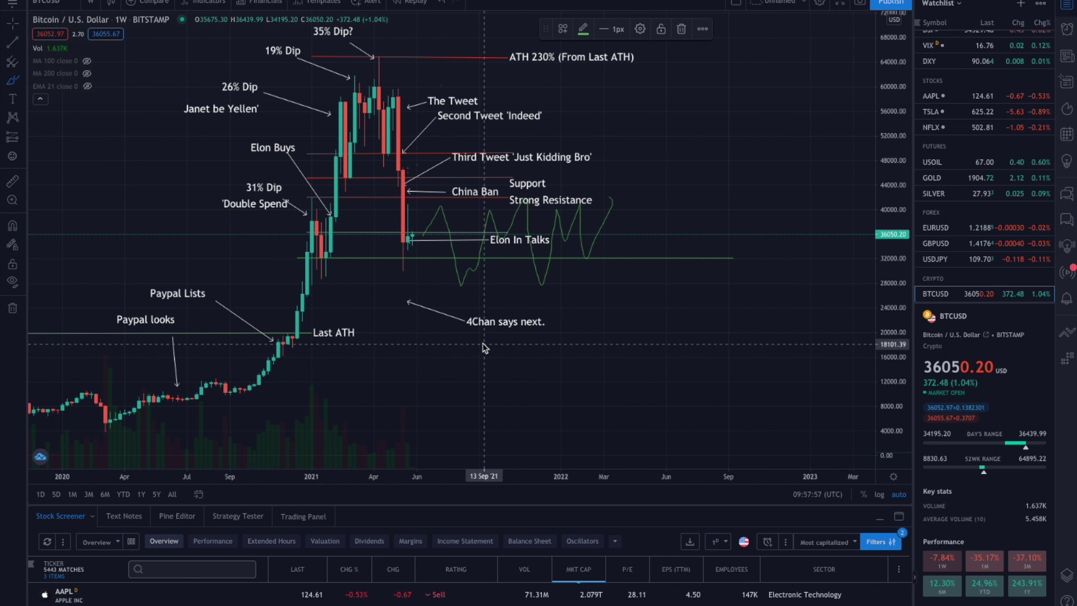
scroll(423, 247, down, 1)
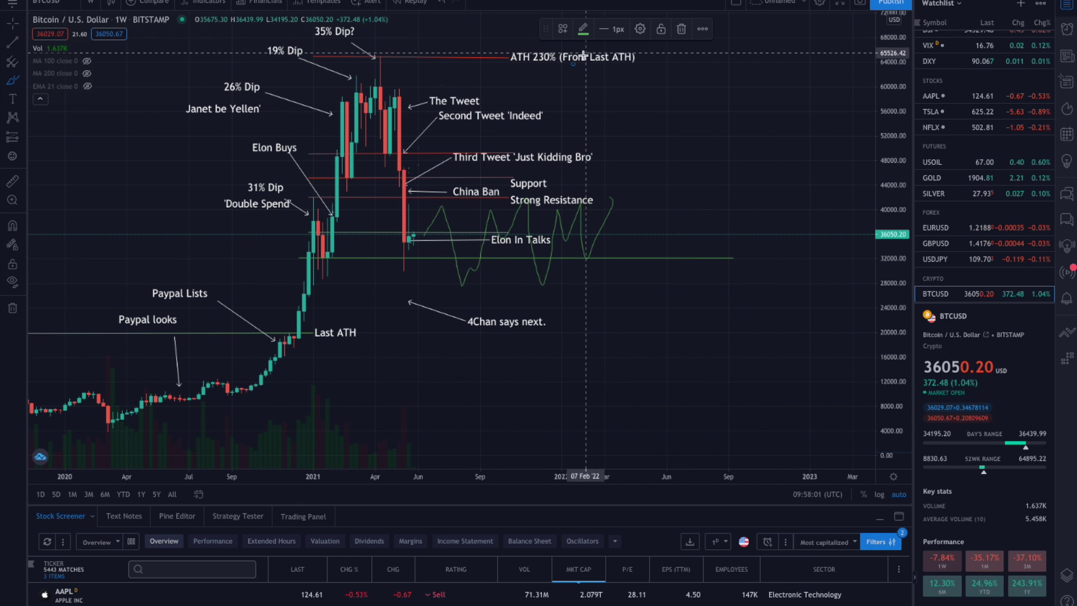
scroll(581, 71, down, 1)
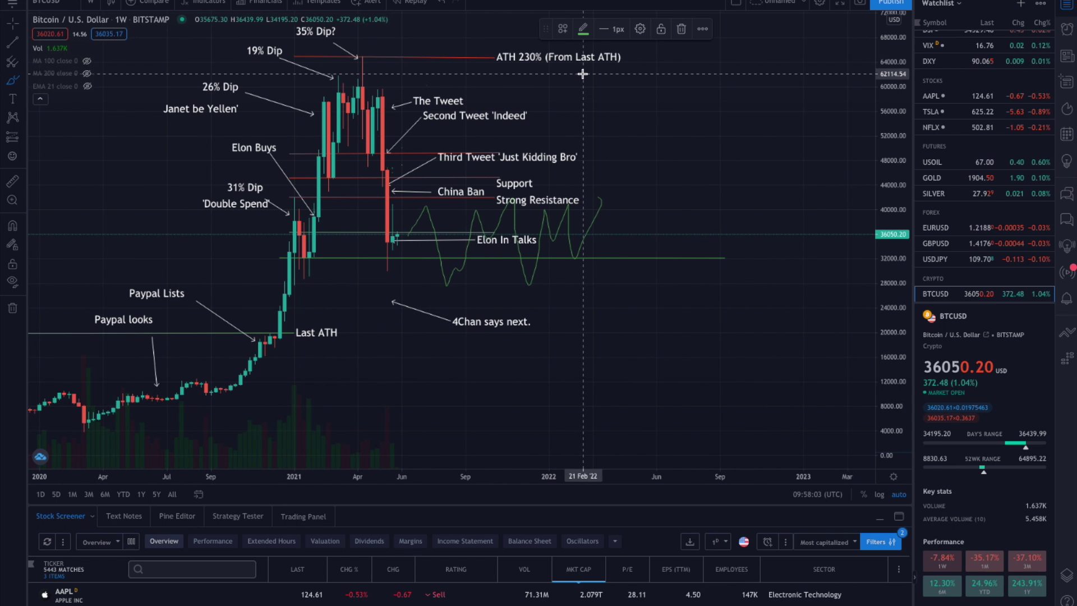
scroll(583, 73, up, 1)
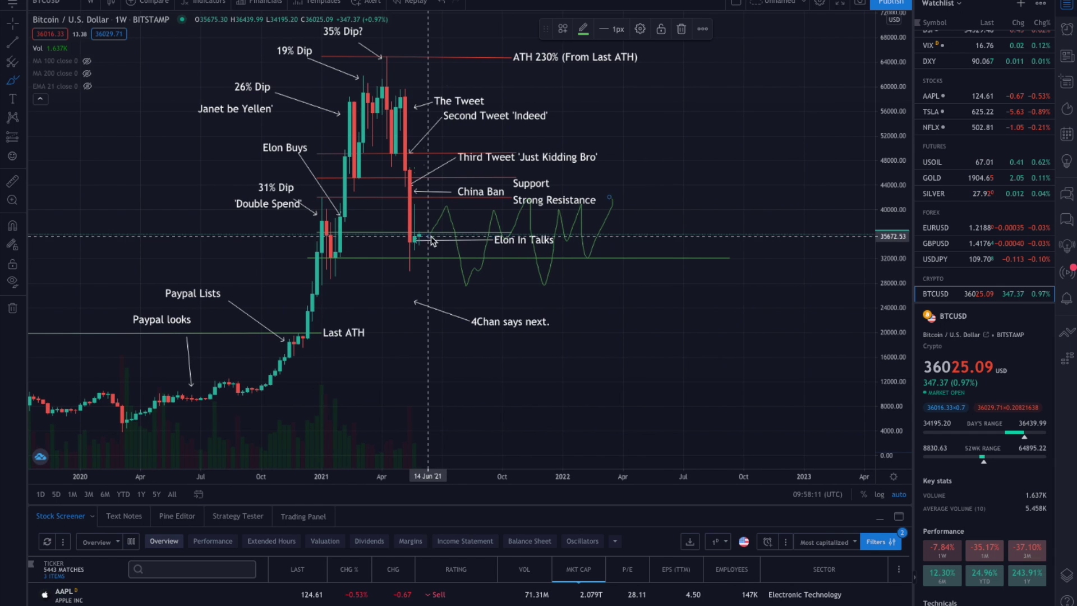
scroll(561, 404, up, 2)
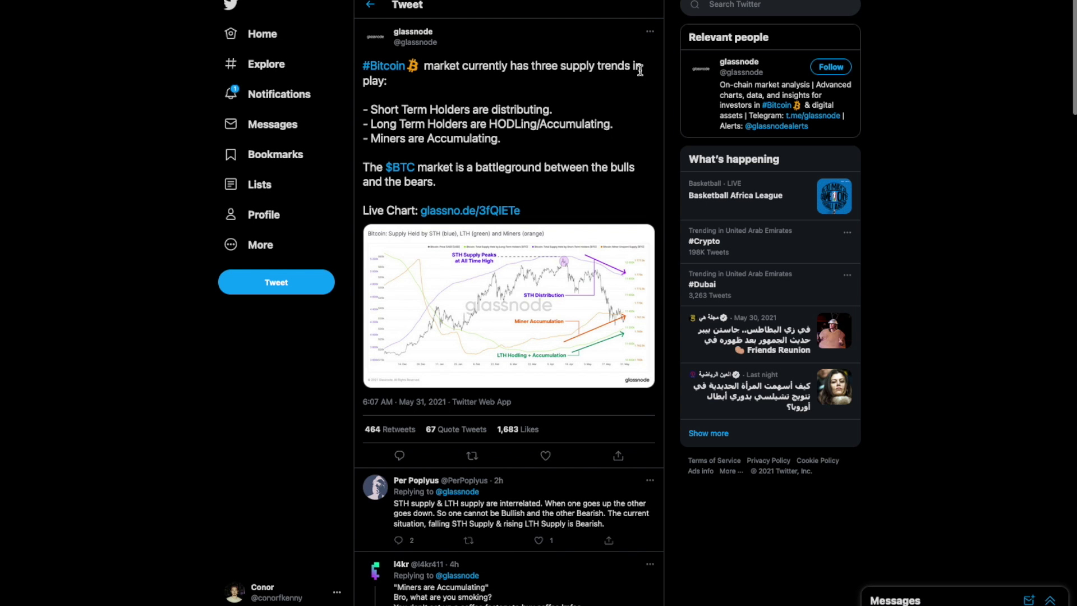
Highlight the Short Term Holders, Long Term Holders and Miners lines, then enlarge the tweet's chart.
drag(372, 110, 563, 110)
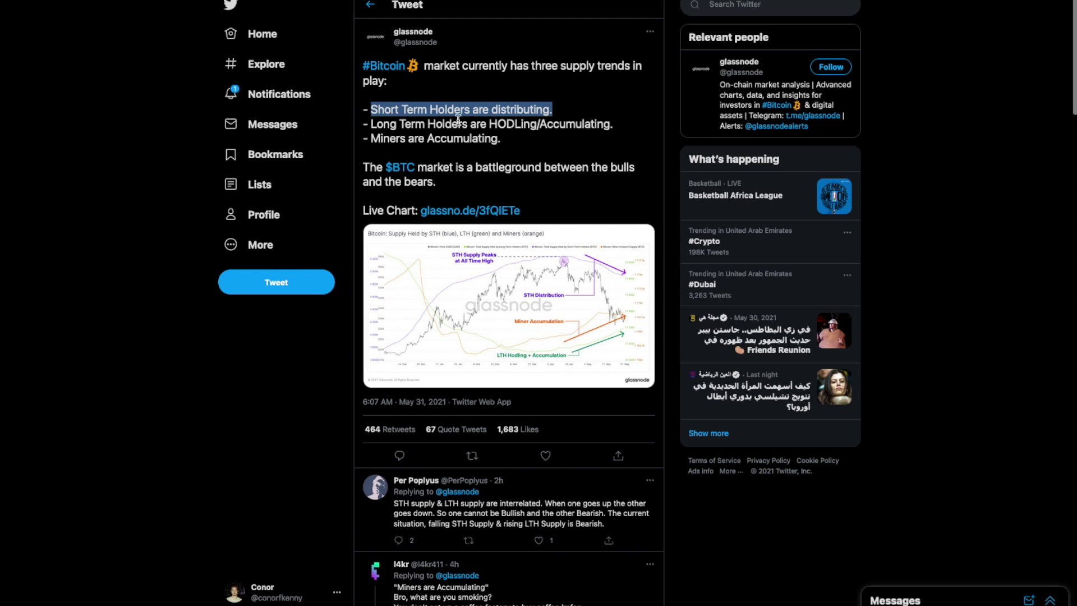
drag(369, 124, 627, 129)
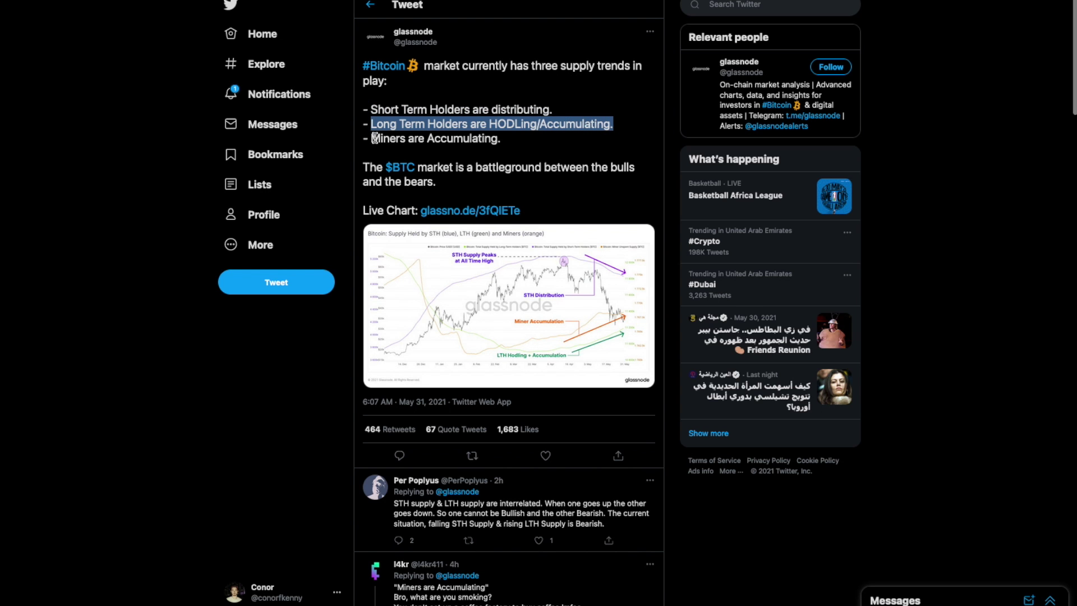
drag(374, 137, 507, 144)
scroll(511, 144, down, 1)
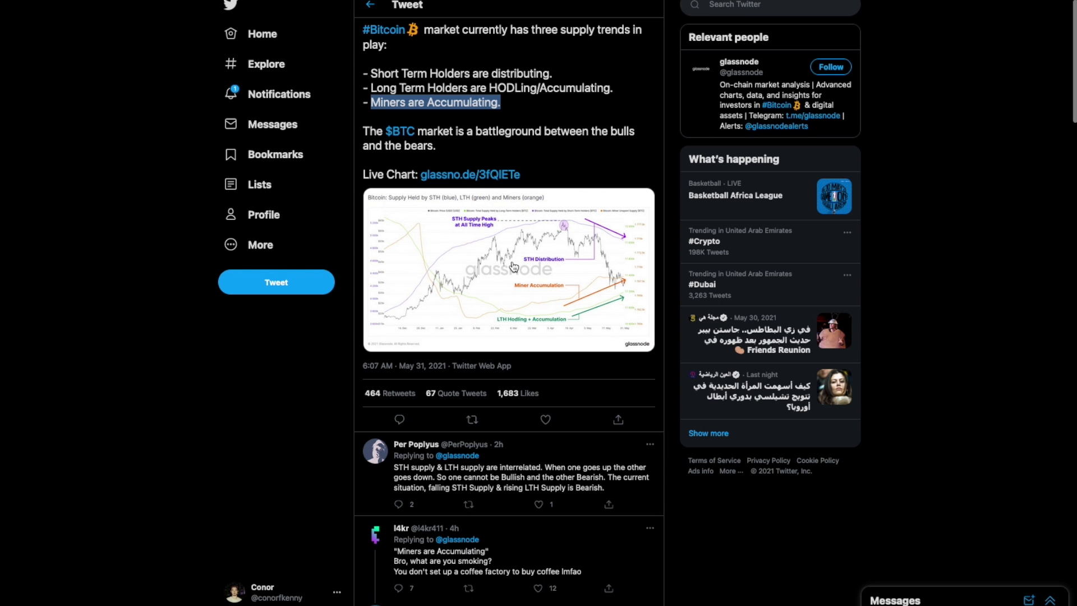
click(514, 265)
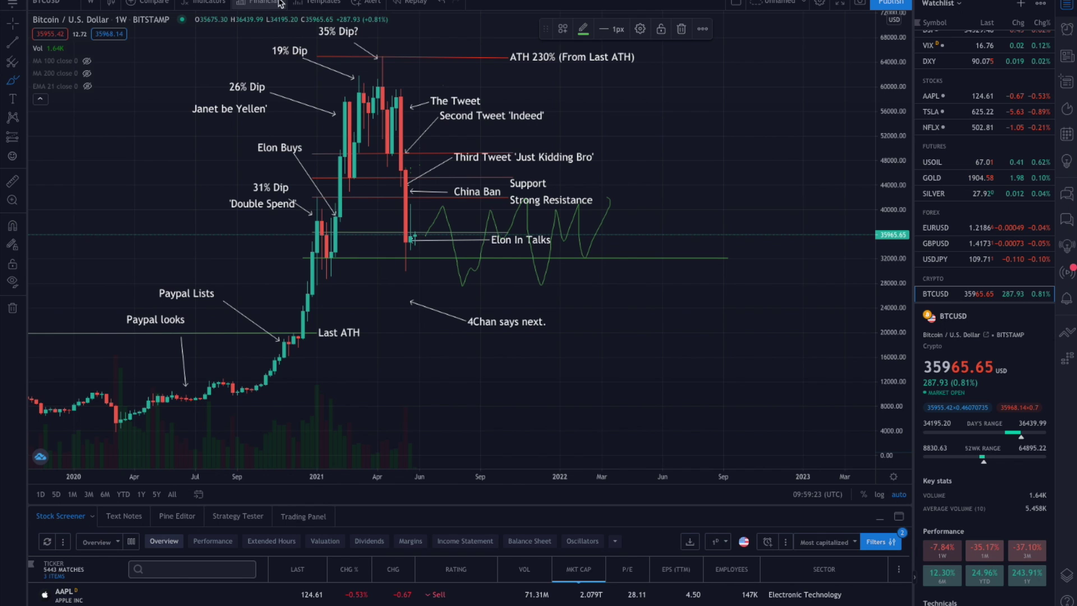
Measure the Feb–Sep 2019 rally and the gain from April 2020 to the 2021 peak.
scroll(385, 250, down, 5)
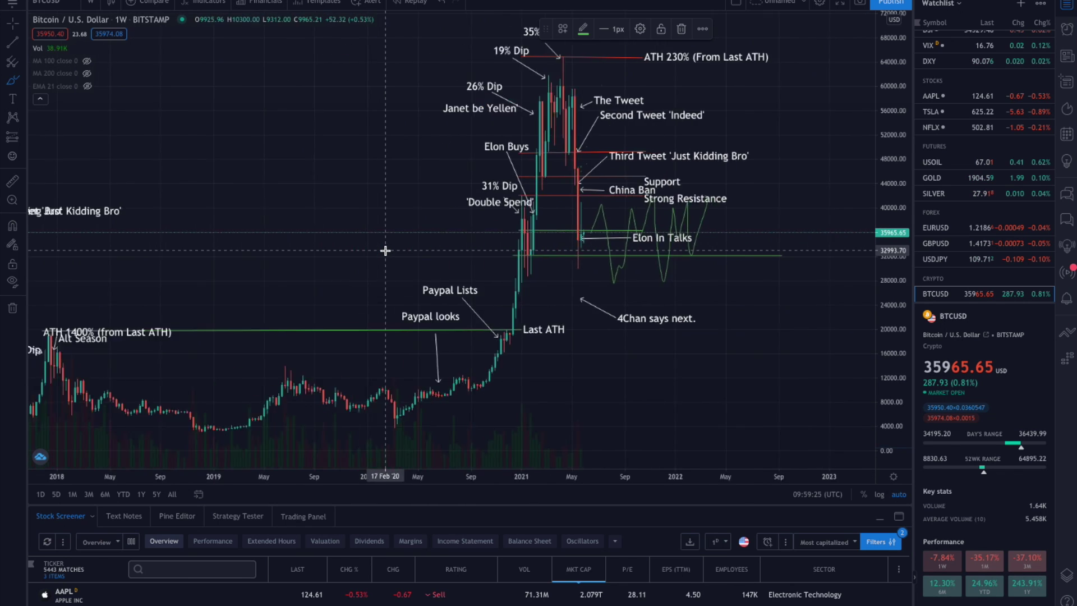
scroll(385, 250, down, 5)
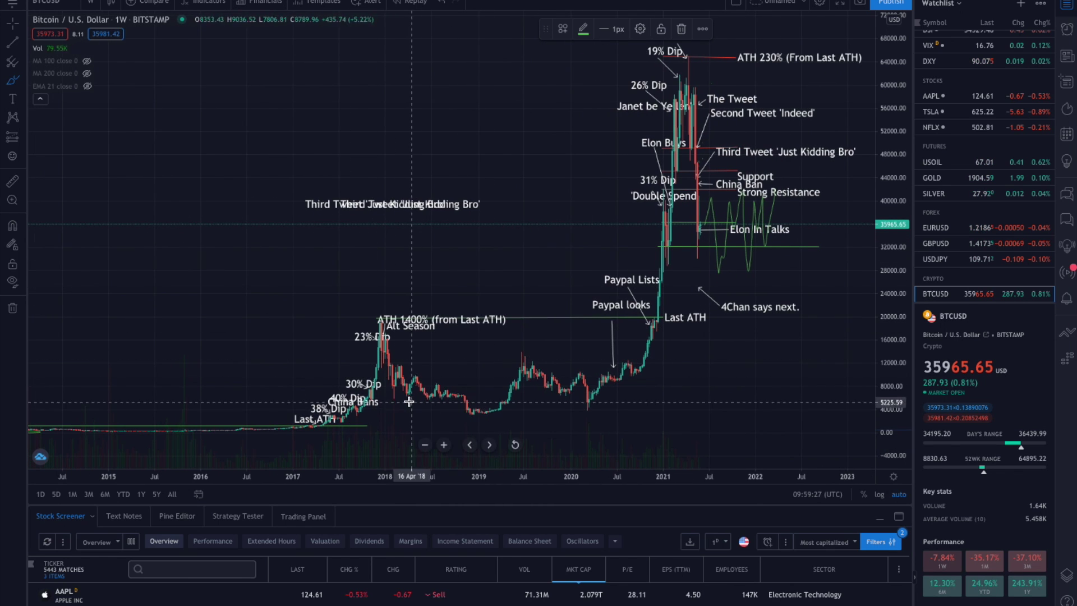
scroll(408, 400, right, 5)
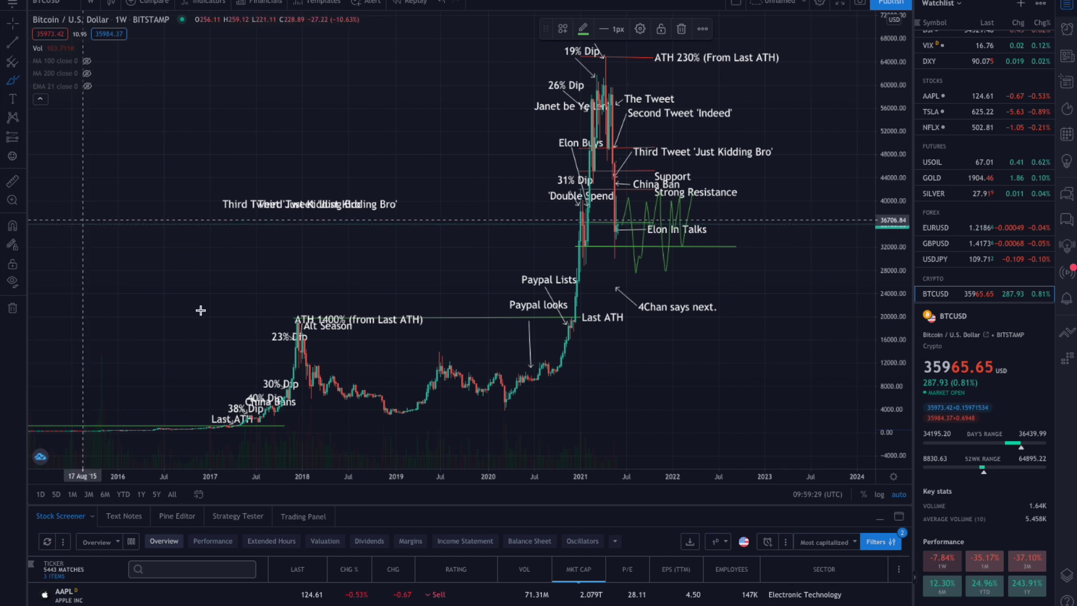
scroll(424, 370, right, 2)
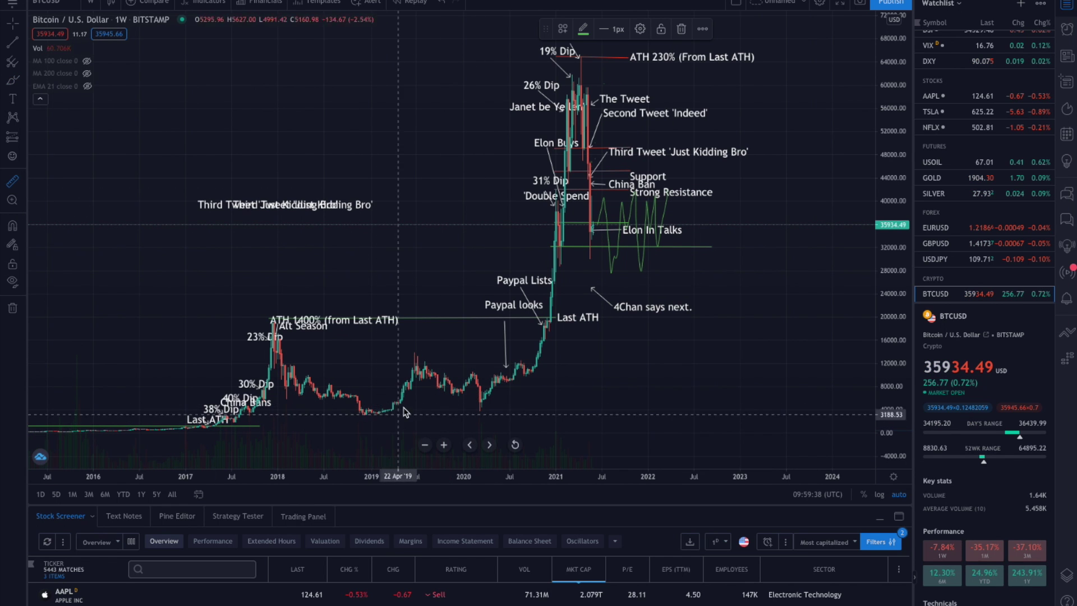
click(378, 414)
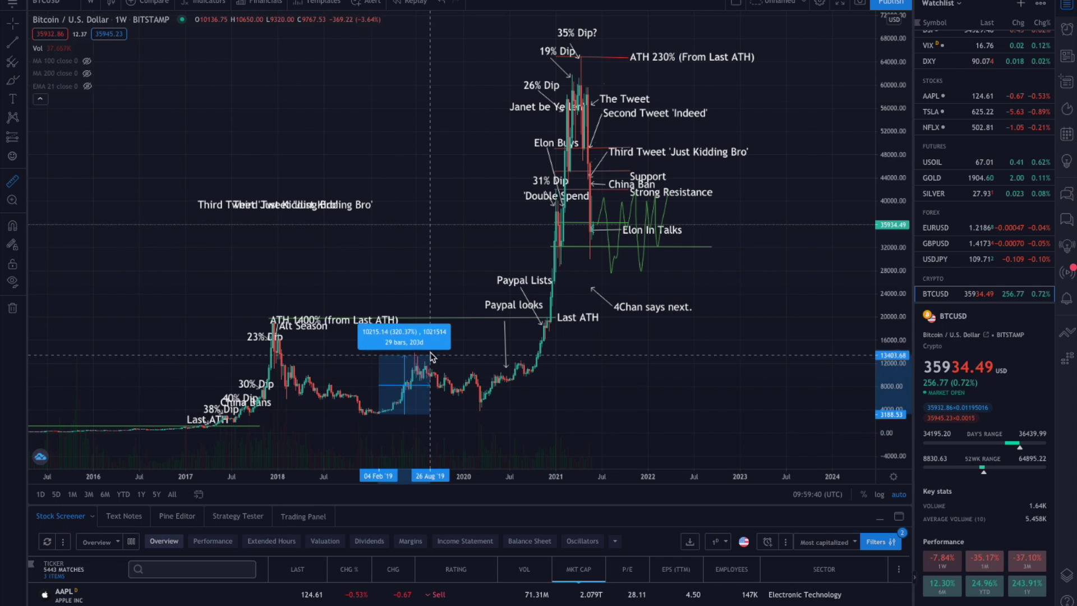
click(437, 352)
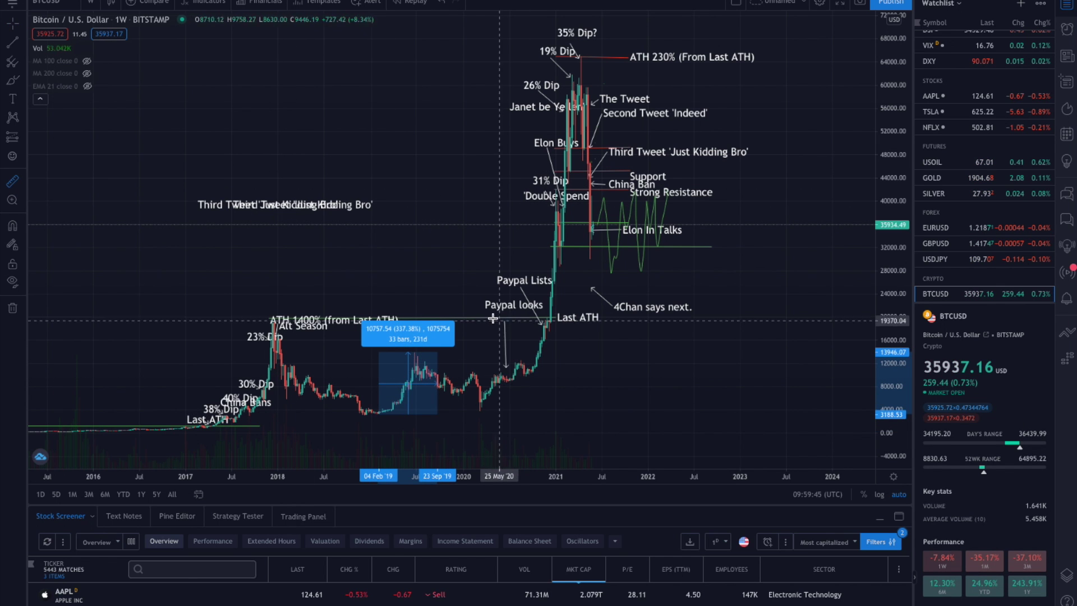
drag(488, 317, 638, 57)
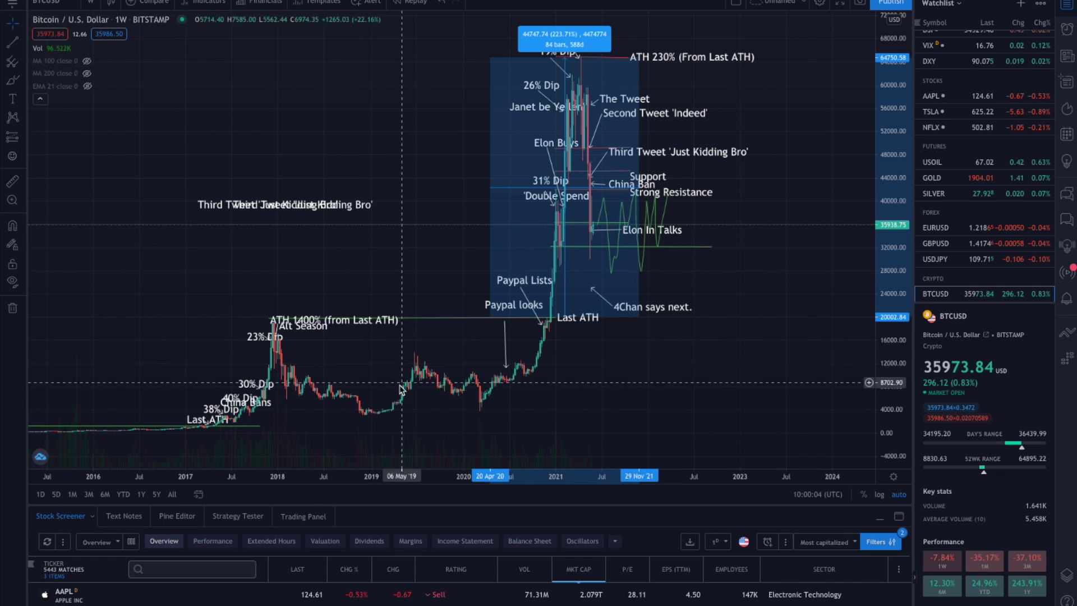
Re-measure the Feb–Sep 2019 gain and the −73% crash from October 2019 to June 2020.
click(13, 181)
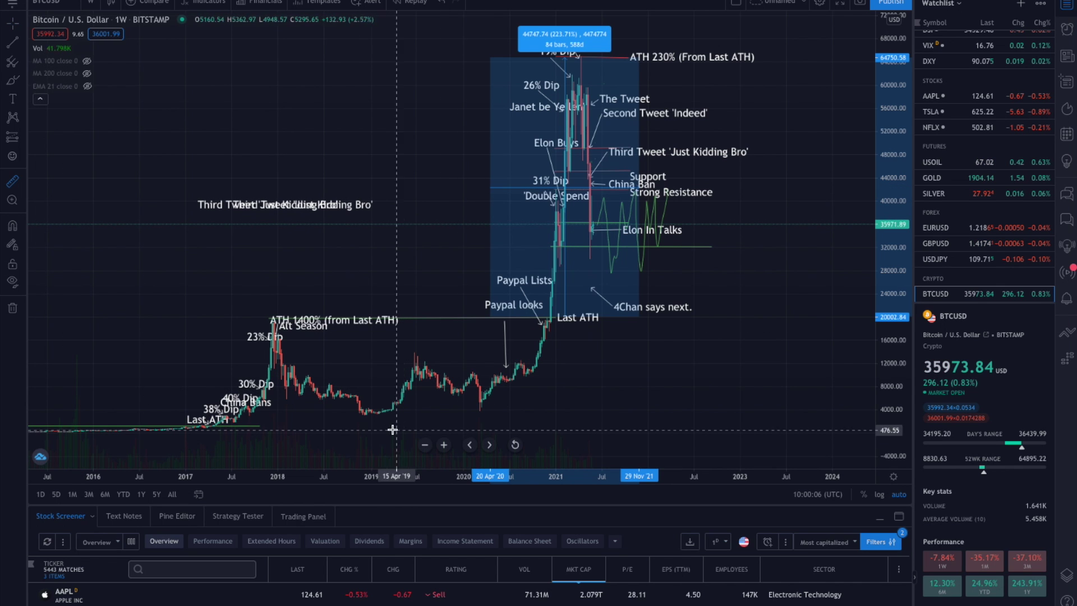
click(382, 413)
click(436, 352)
scroll(59, 72, down, 1)
scroll(59, 71, down, 1)
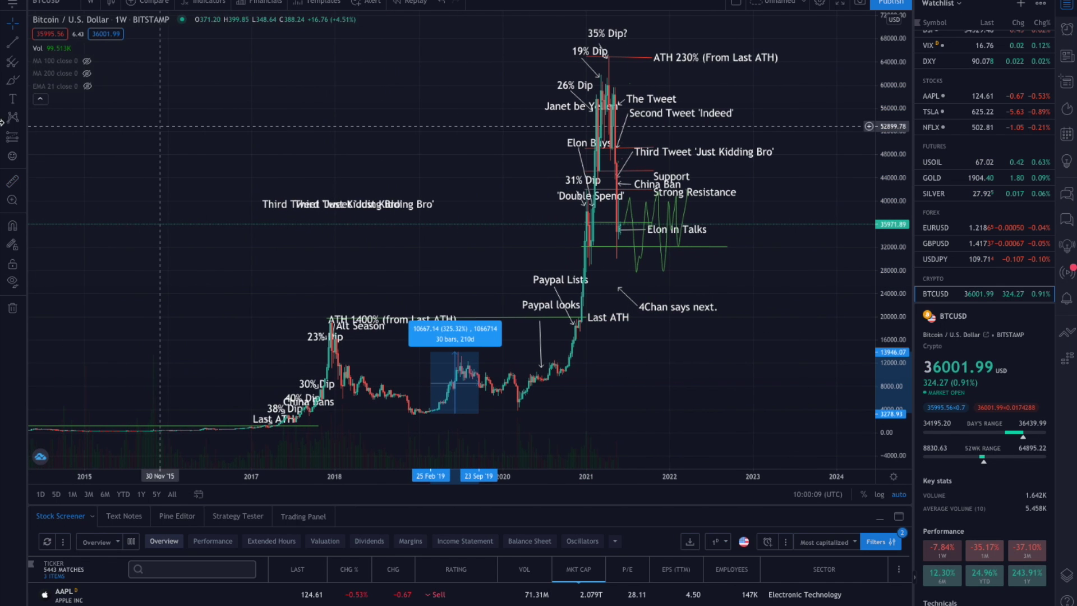
click(486, 353)
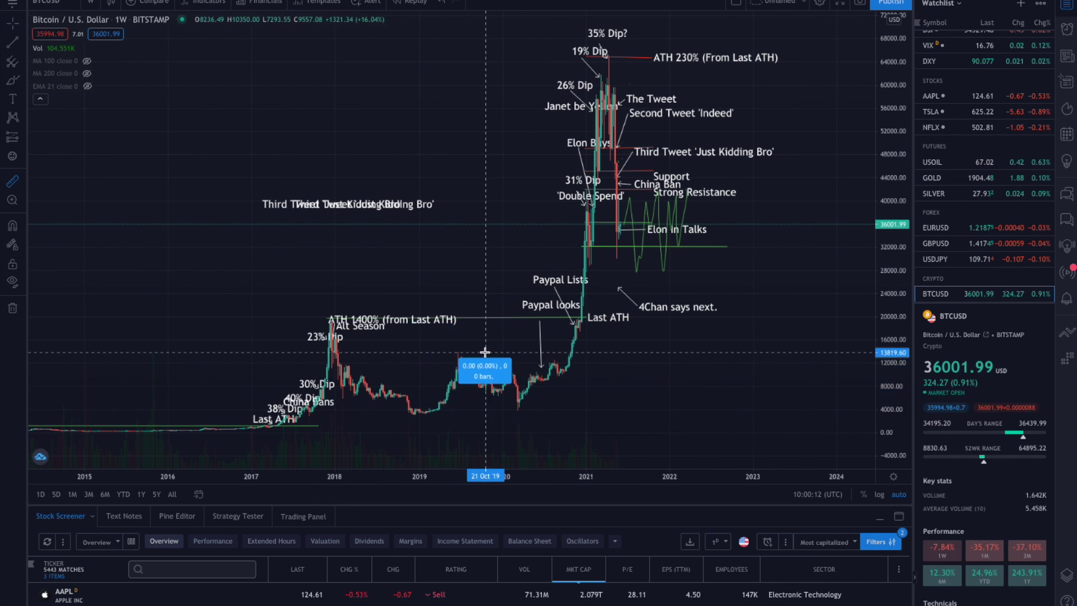
click(536, 411)
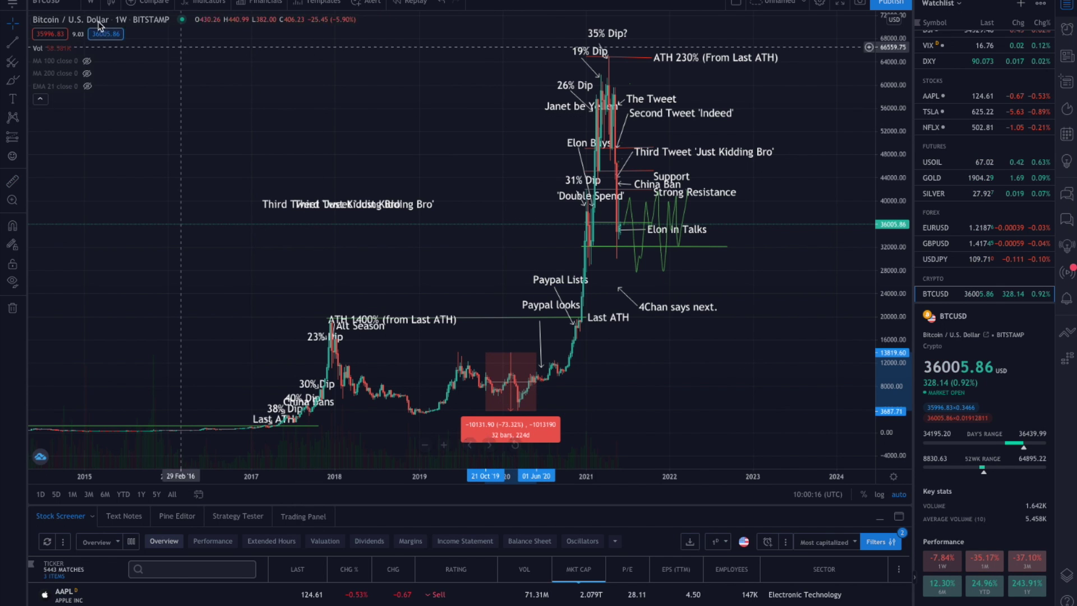
Measure the roughly 1540% rise from the June 2020 low to the 2021 peak, then clear it.
click(12, 180)
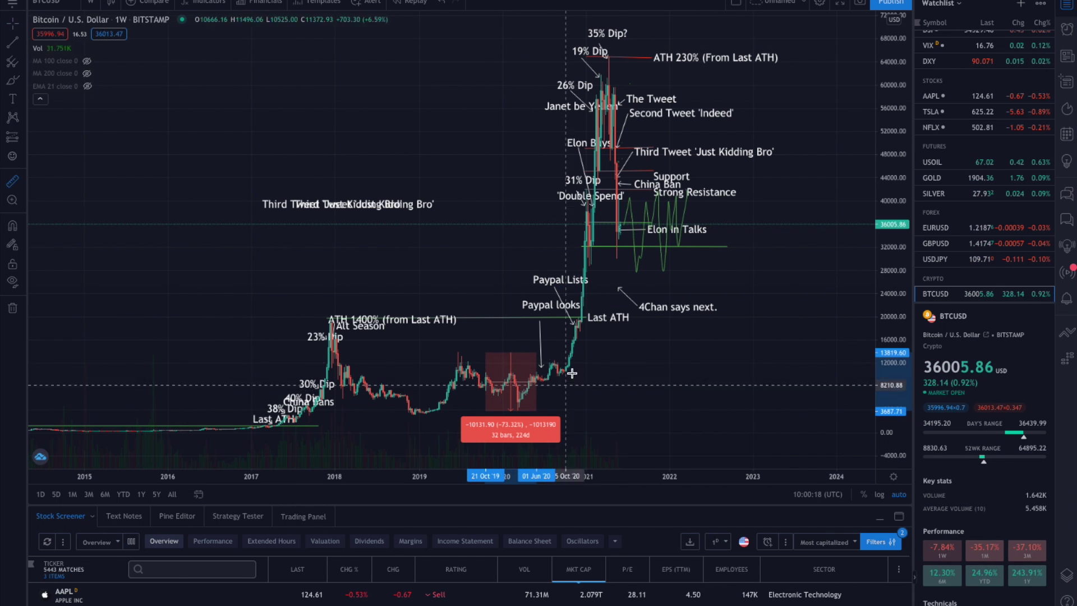
click(540, 409)
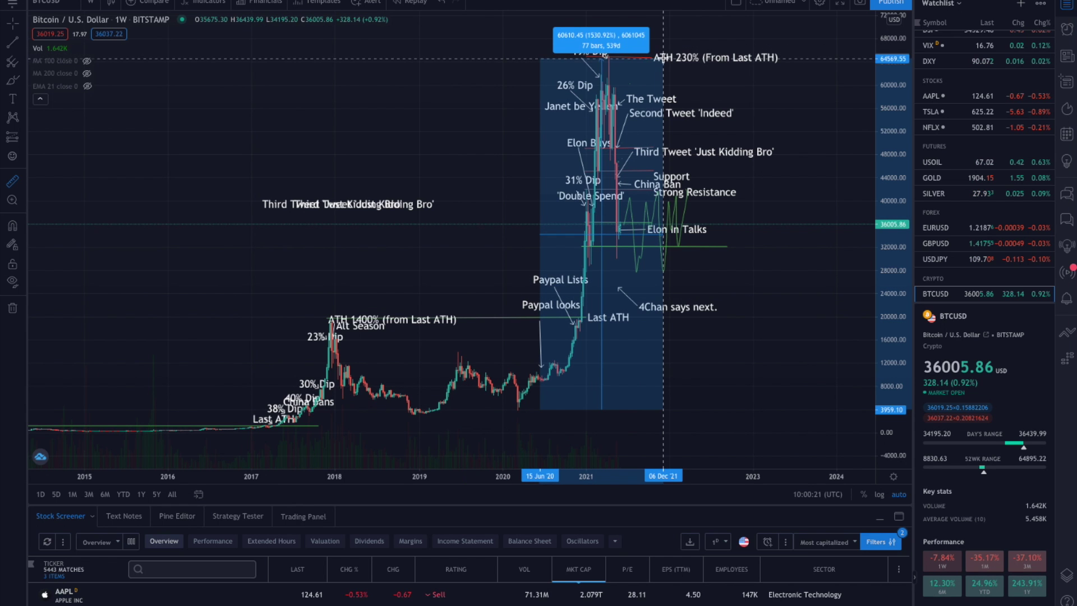
click(665, 56)
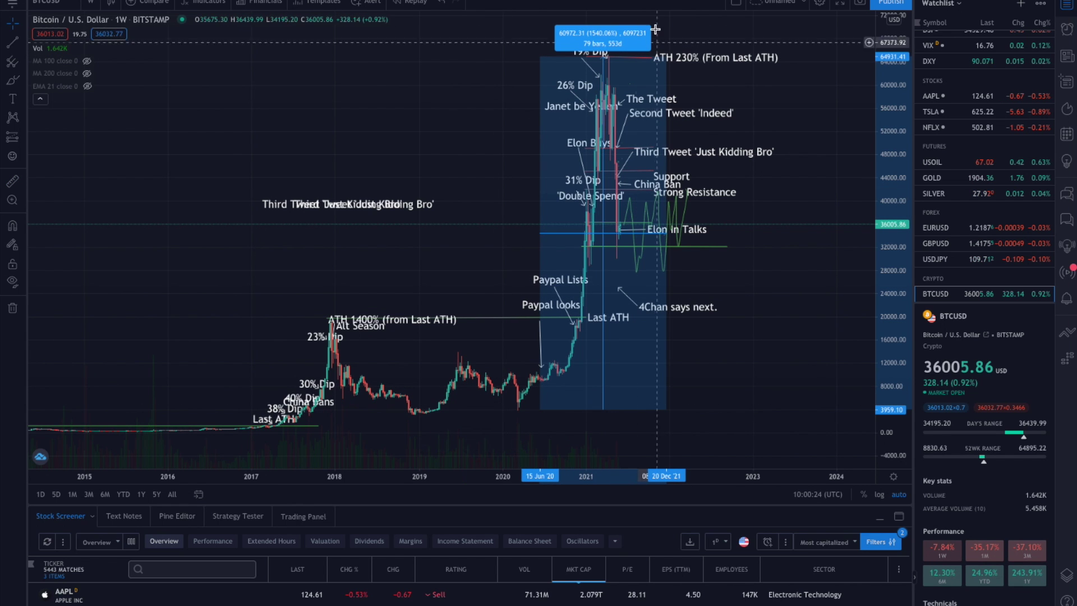
click(567, 77)
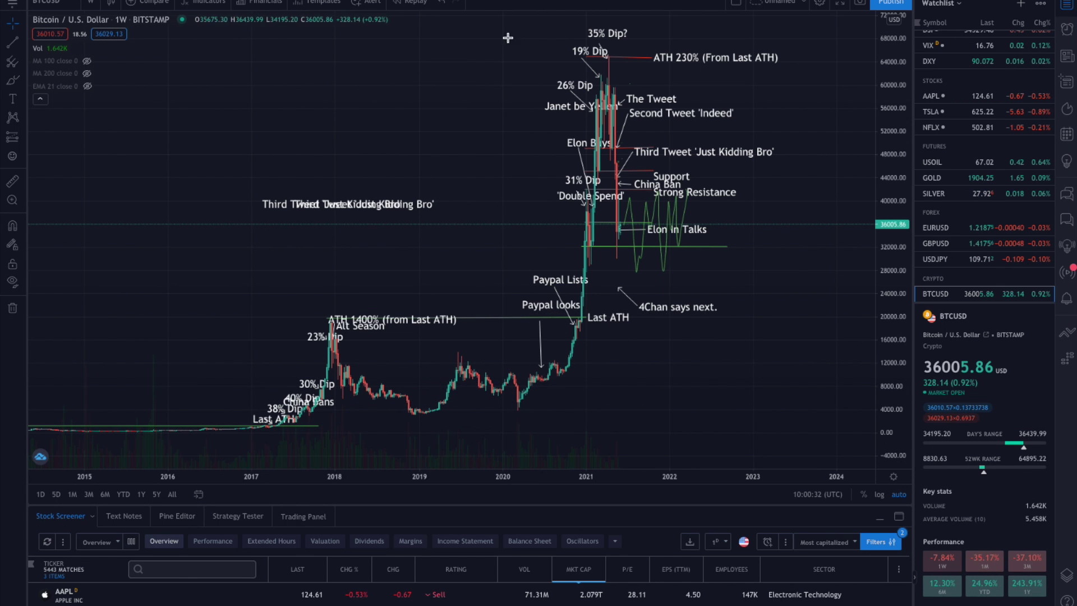
Pan the weekly BTC candles left, leaving empty future space right of the 2021 peak.
scroll(504, 101, right, 3)
scroll(504, 100, right, 3)
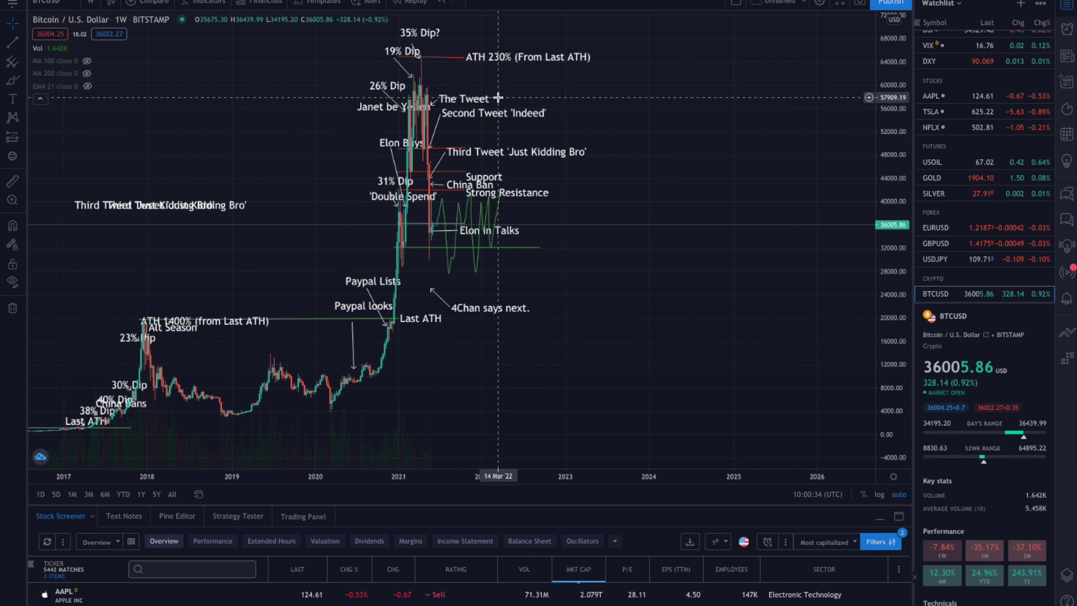
scroll(241, 188, right, 1)
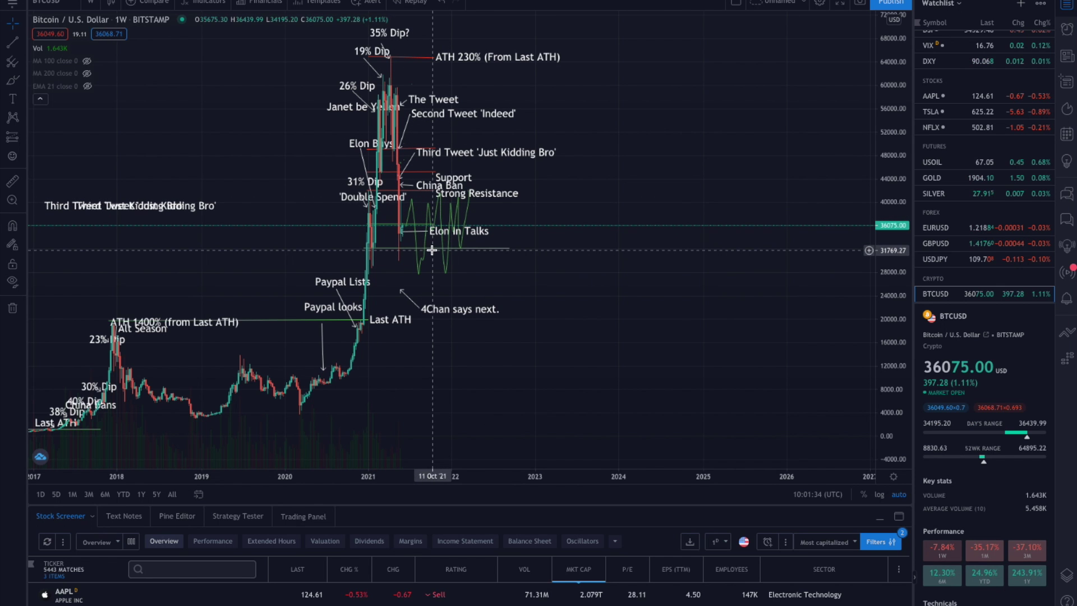
Measure the roughly 86% climb from the current price to the previous all-time high, then a 12-week span.
shift+click(580, 231)
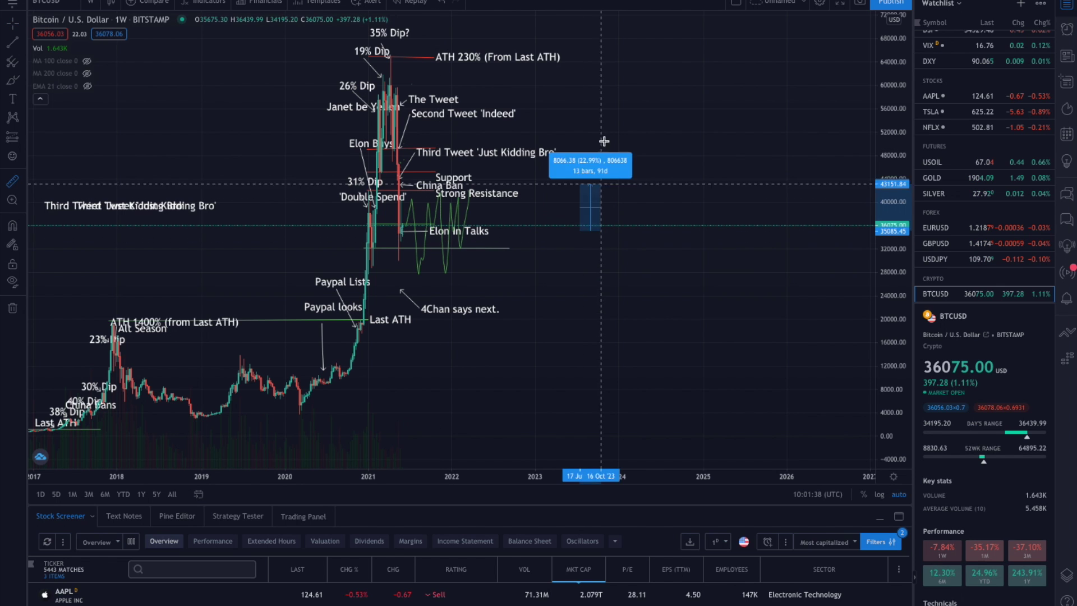
click(632, 55)
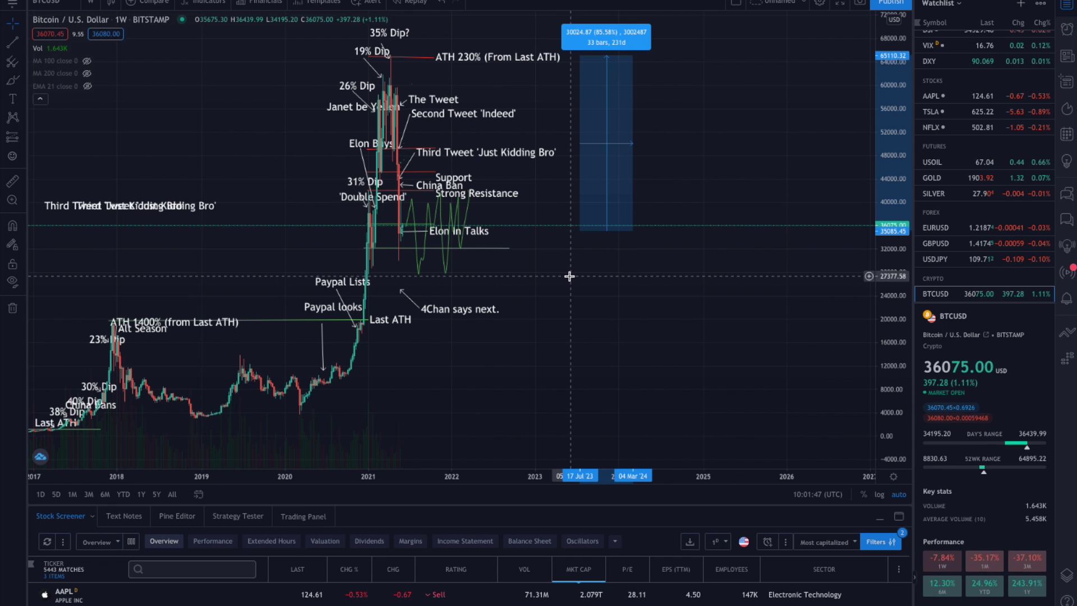
click(12, 181)
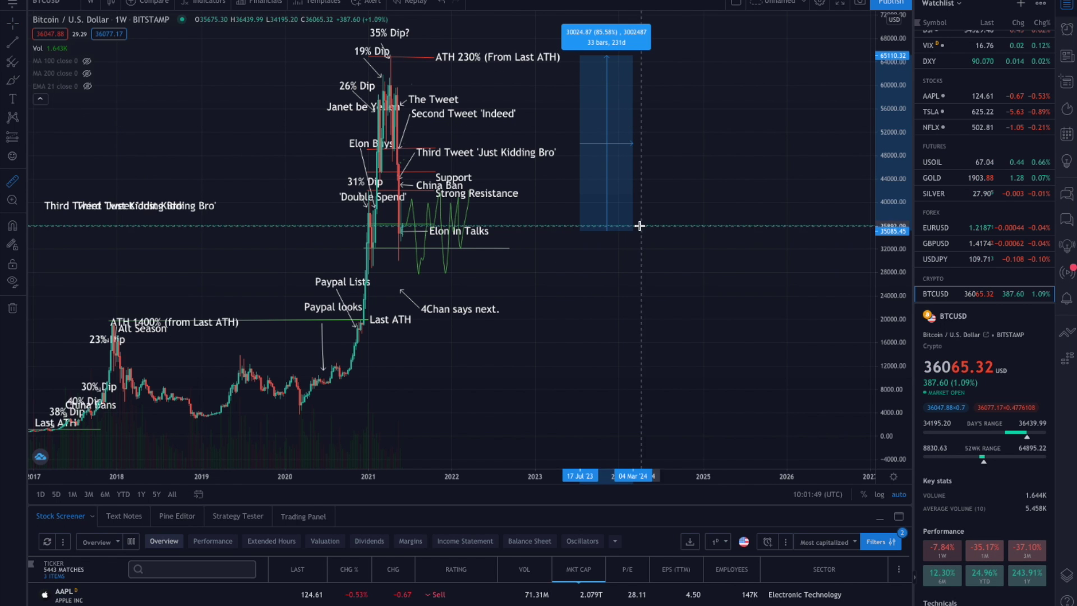
drag(270, 163, 287, 161)
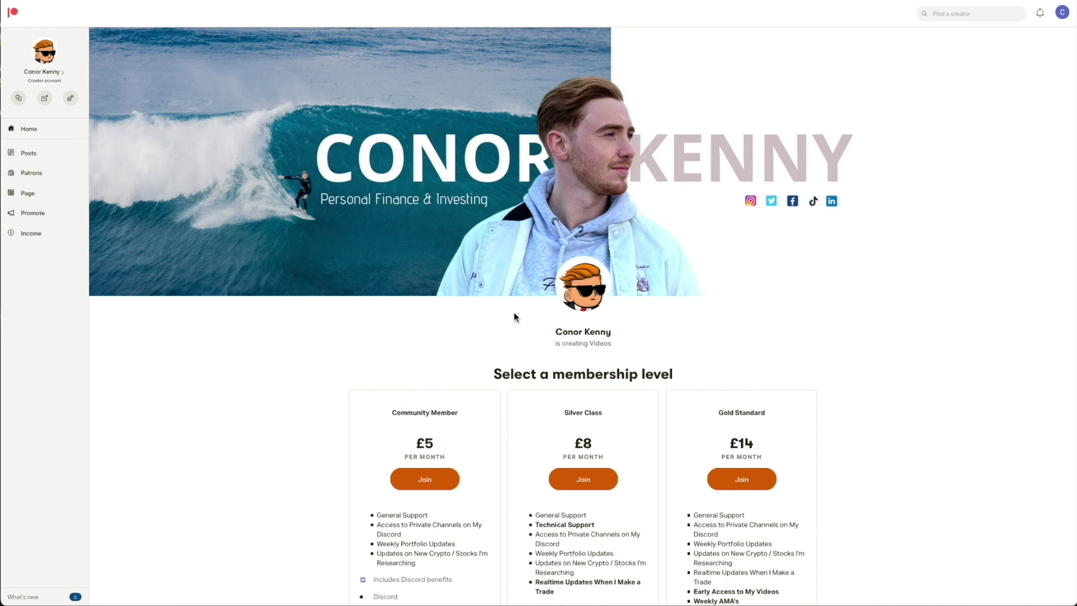
scroll(514, 312, down, 2)
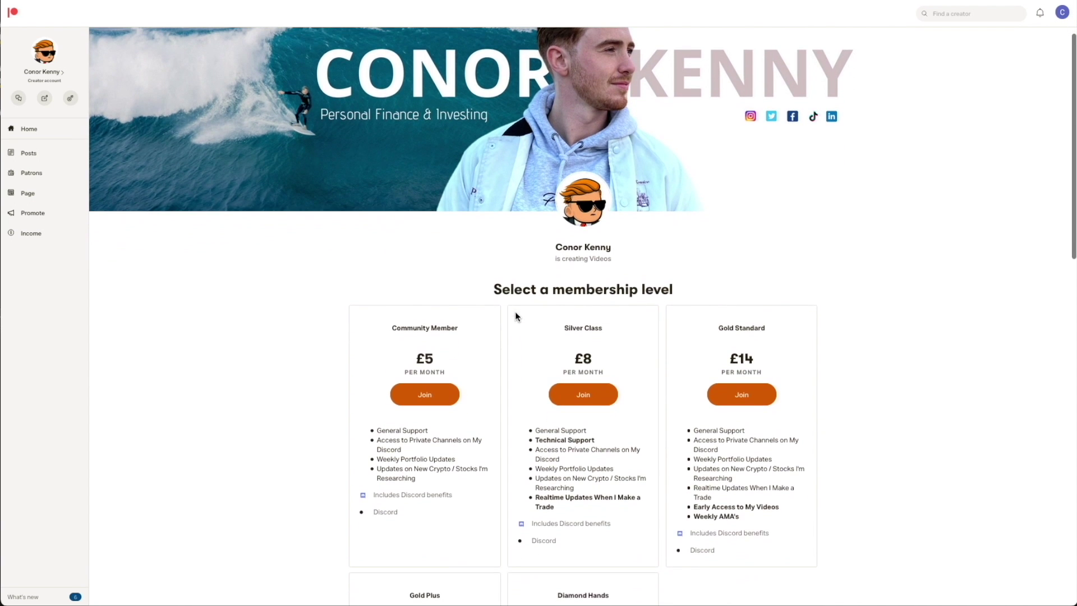
scroll(482, 310, up, 2)
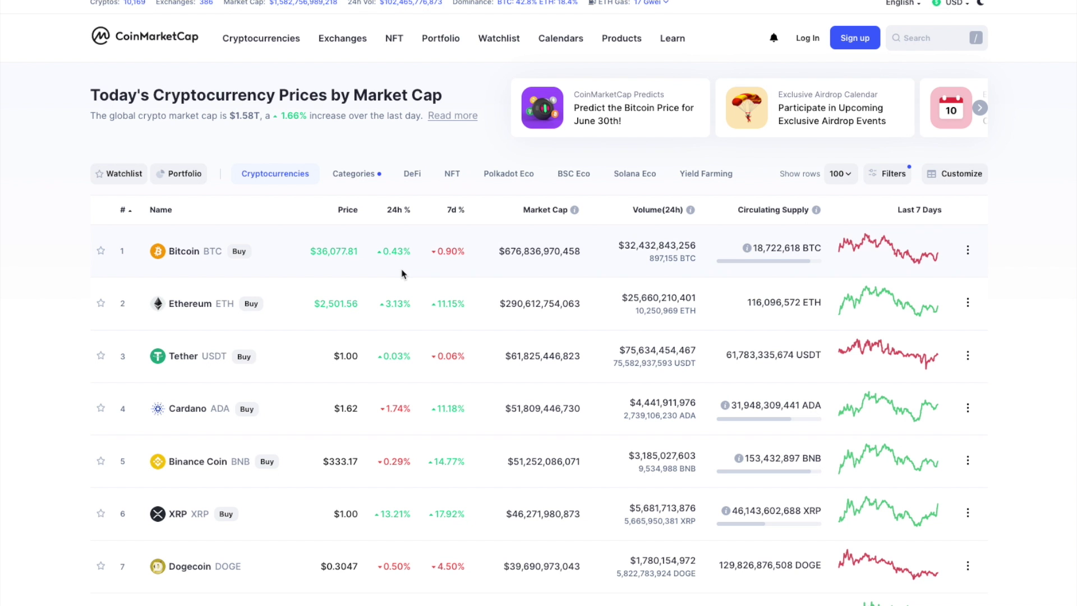
scroll(402, 274, down, 1)
scroll(404, 270, up, 1)
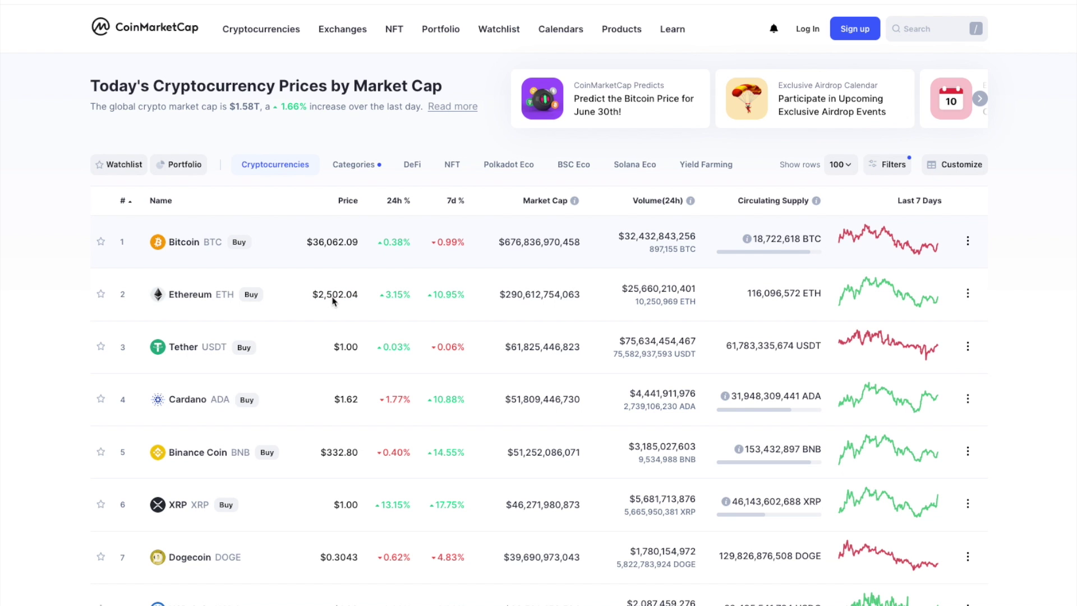
Sort the coin table by 24h % change and scroll through the top gainers, The Graph and Decred.
scroll(418, 335, down, 1)
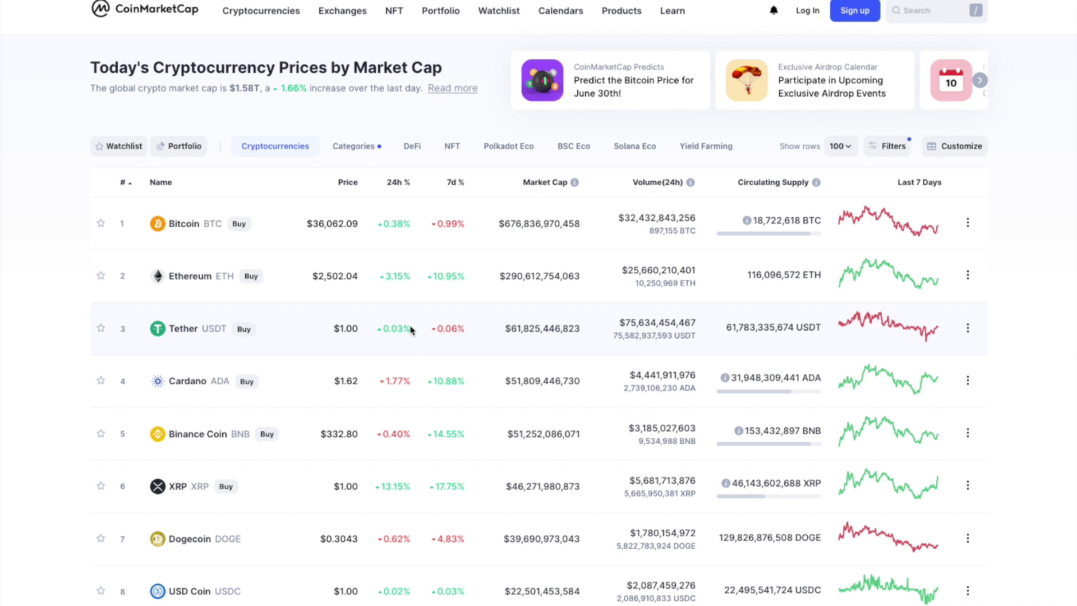
scroll(432, 342, down, 1)
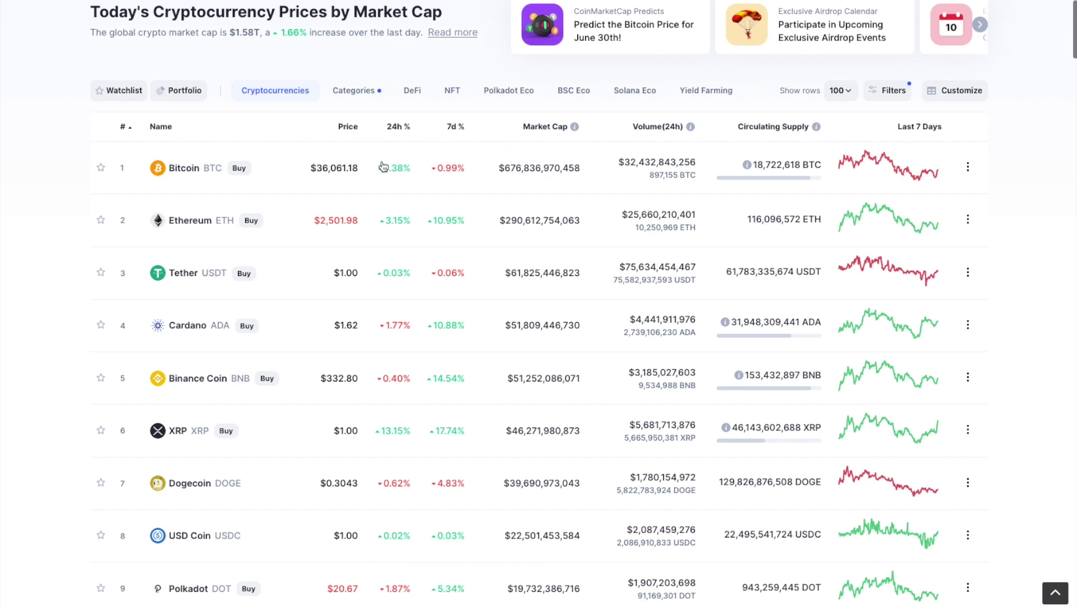
click(393, 129)
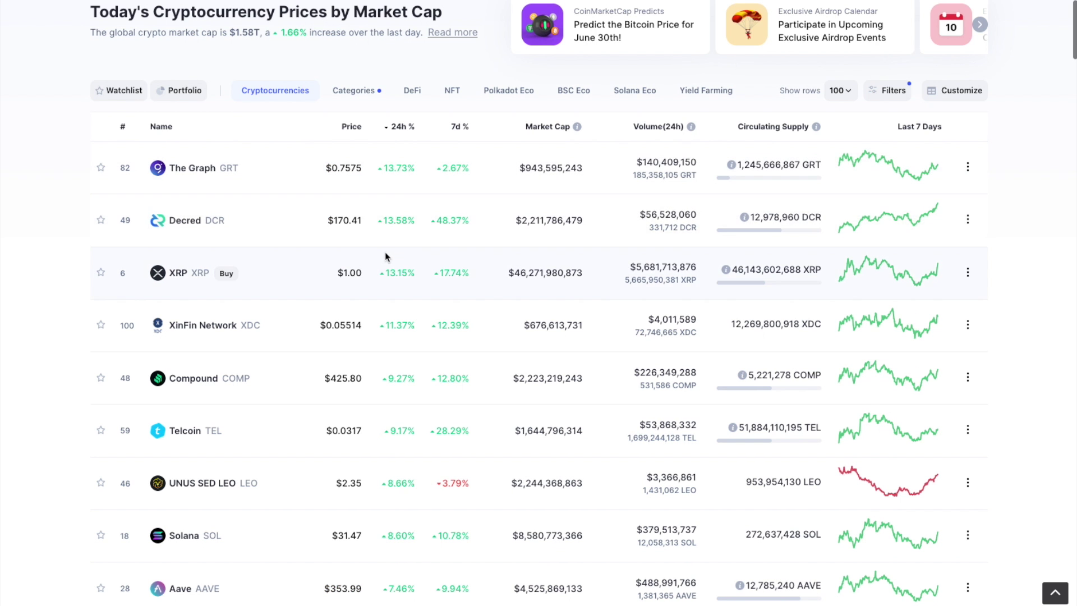
scroll(424, 241, down, 1)
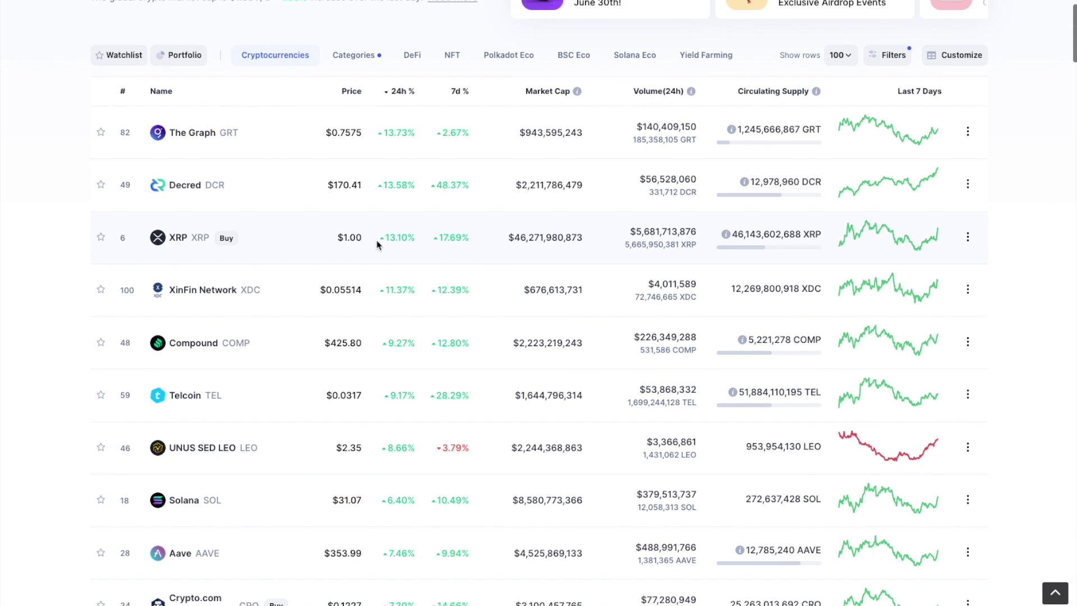
scroll(392, 250, down, 1)
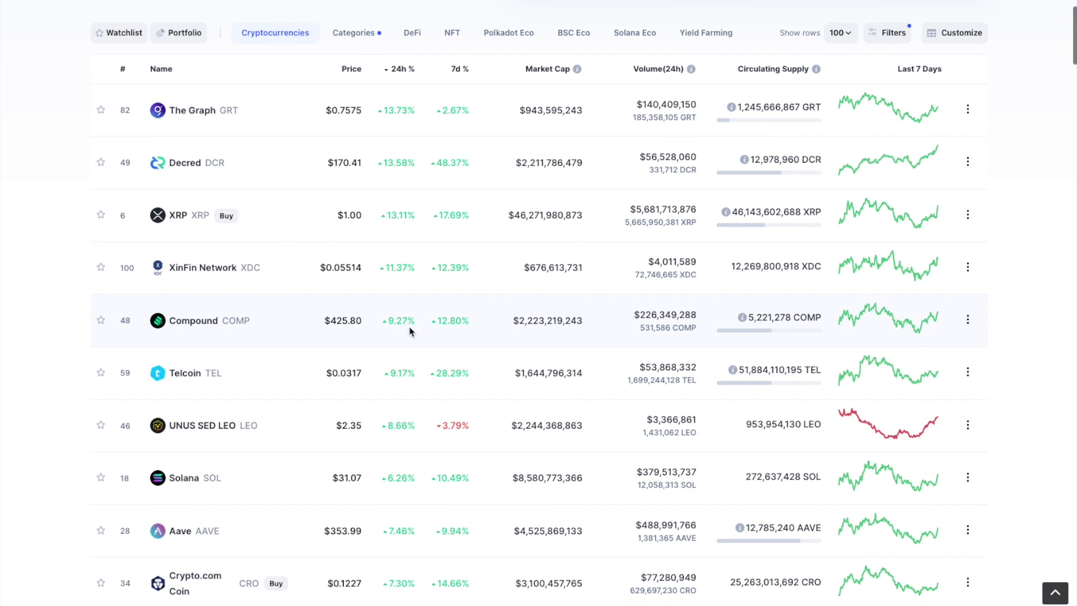
scroll(408, 333, up, 3)
Sort coins by 24h % ascending so Nexo leads the losers, then highlight the $1.58T market cap.
click(399, 209)
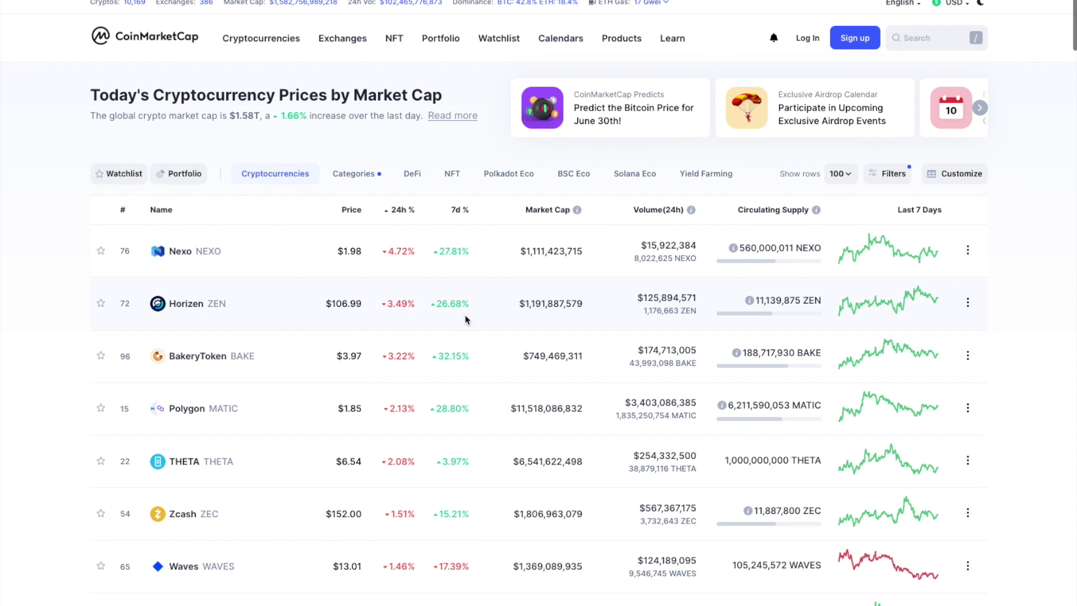
scroll(345, 328, down, 1)
scroll(397, 334, down, 1)
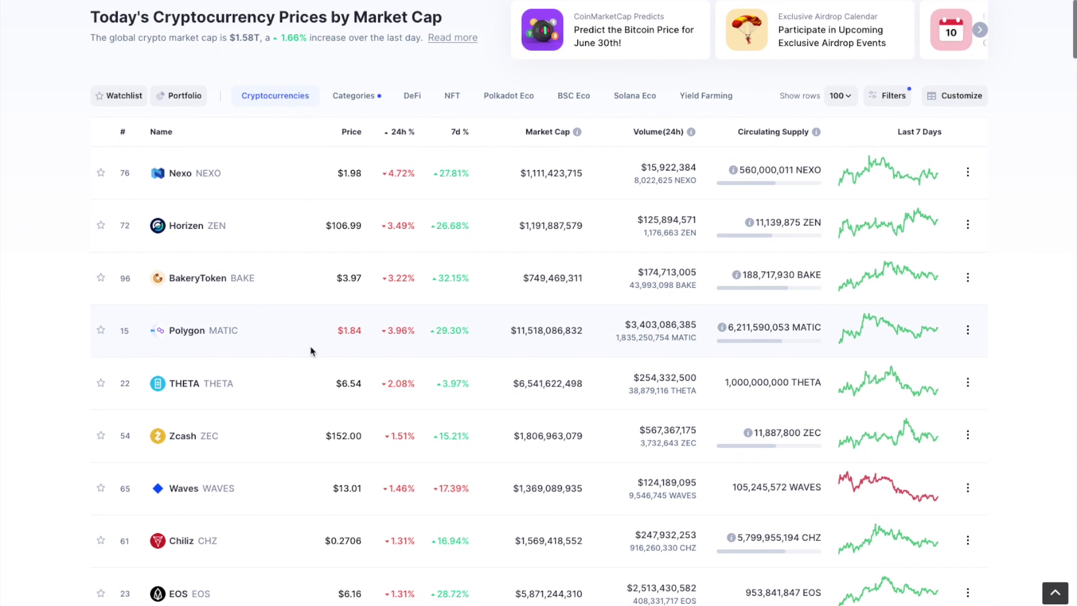
scroll(404, 337, down, 1)
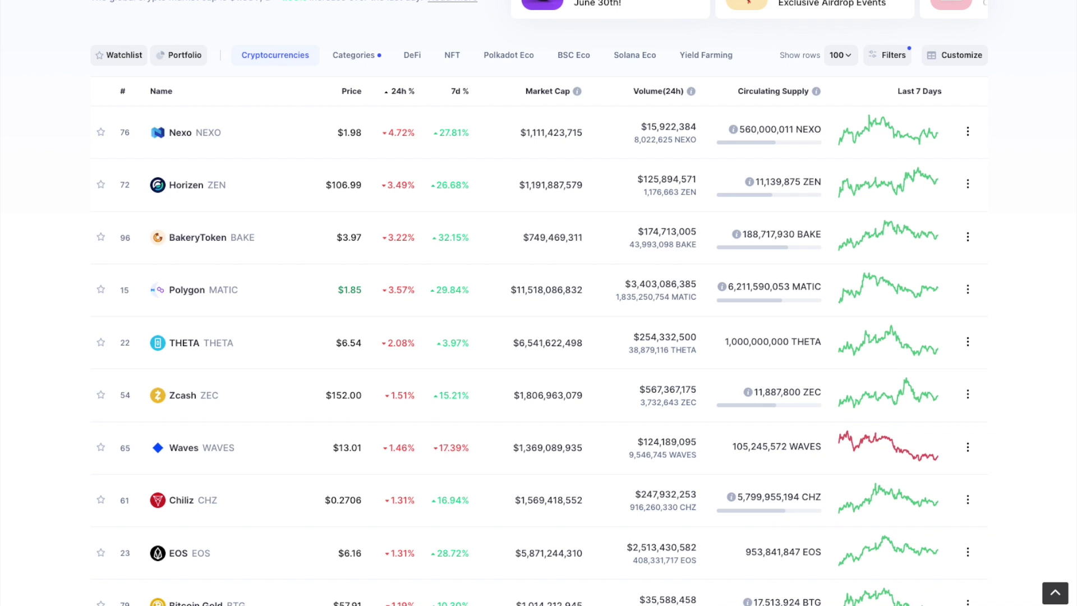
scroll(302, 133, up, 3)
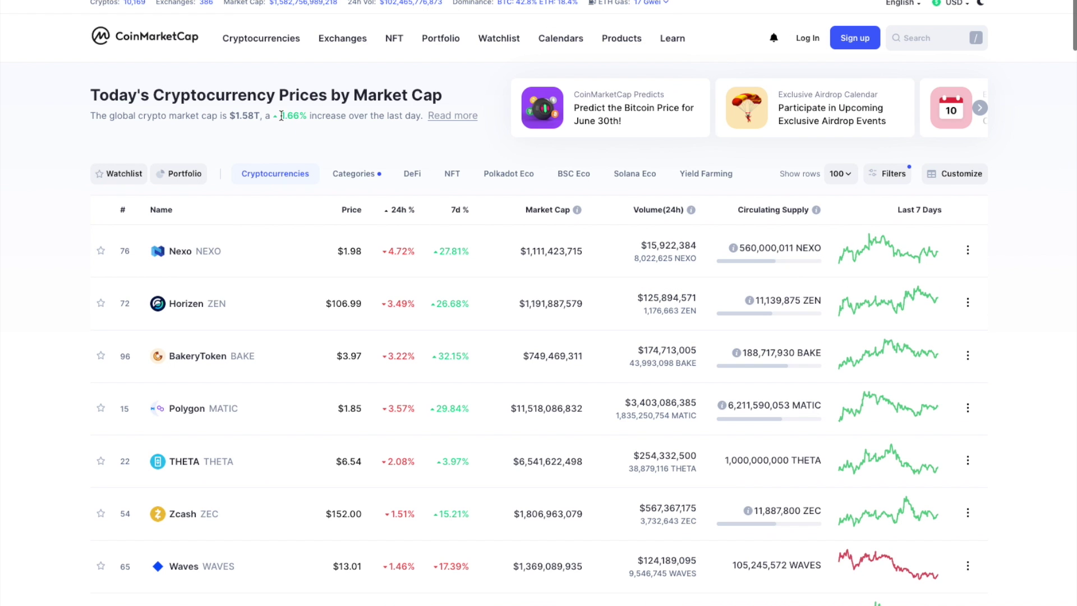
drag(280, 115, 310, 115)
drag(235, 115, 260, 116)
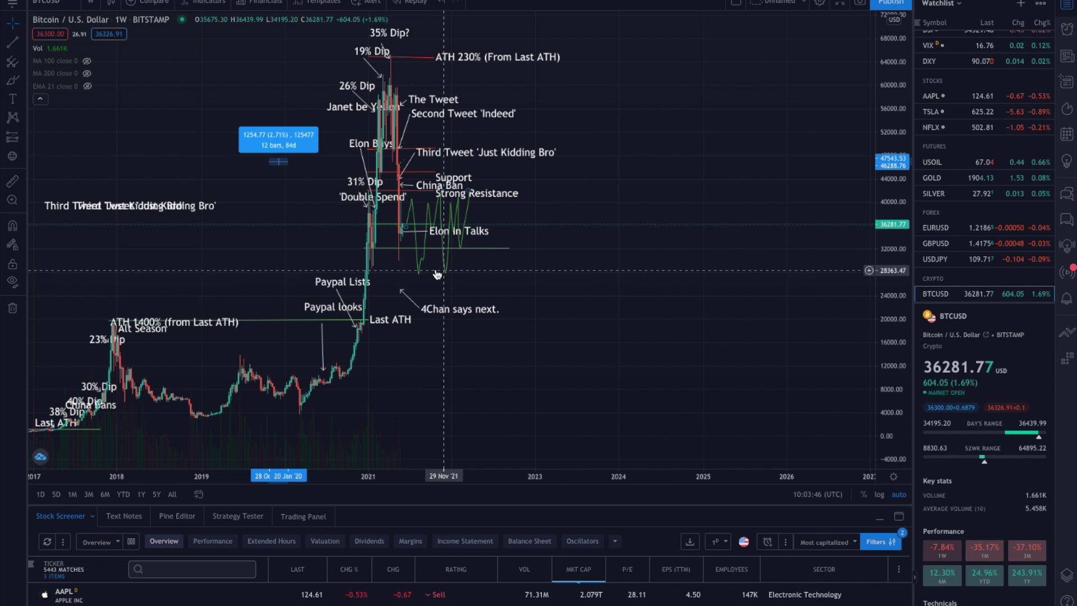
Pan the weekly BTCUSD chart so it spans 2016 through 2026.
scroll(295, 397, down, 3)
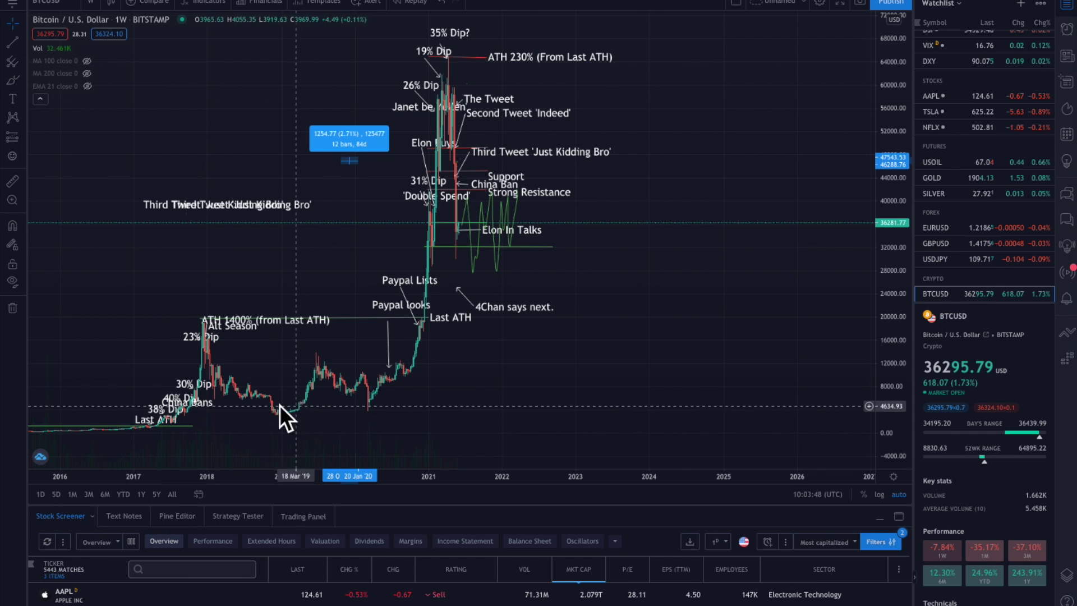
scroll(217, 320, left, 5)
scroll(217, 320, right, 3)
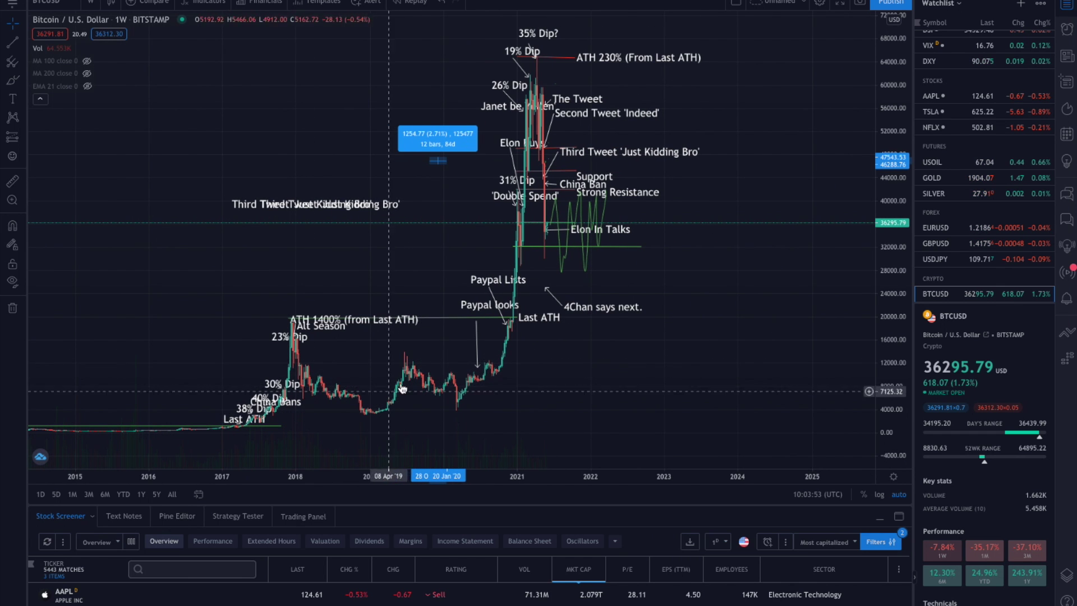
scroll(479, 386, right, 3)
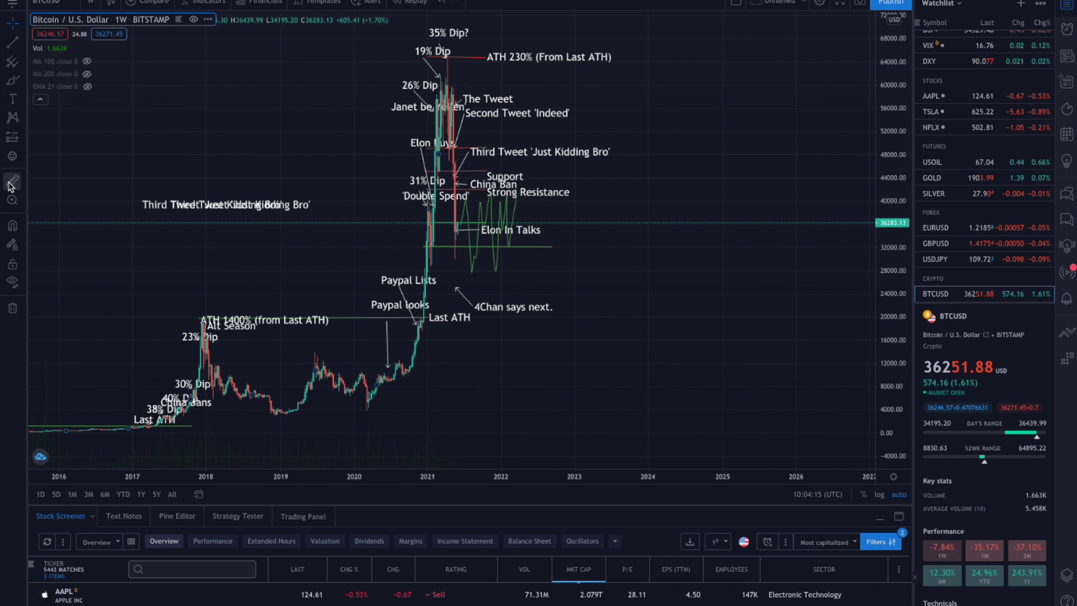
click(11, 181)
click(368, 409)
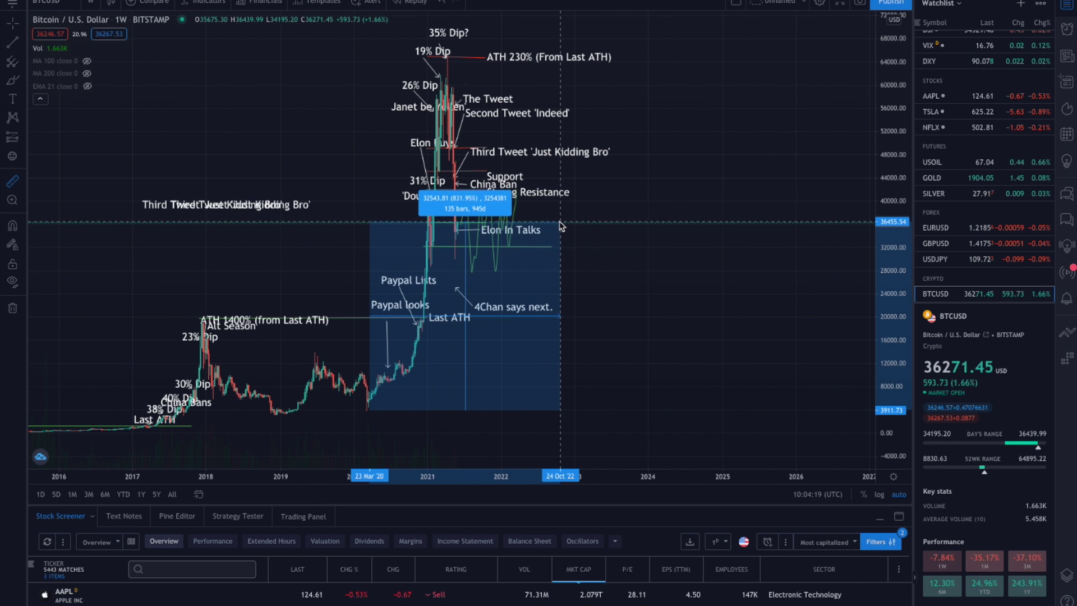
scroll(561, 226, down, 2)
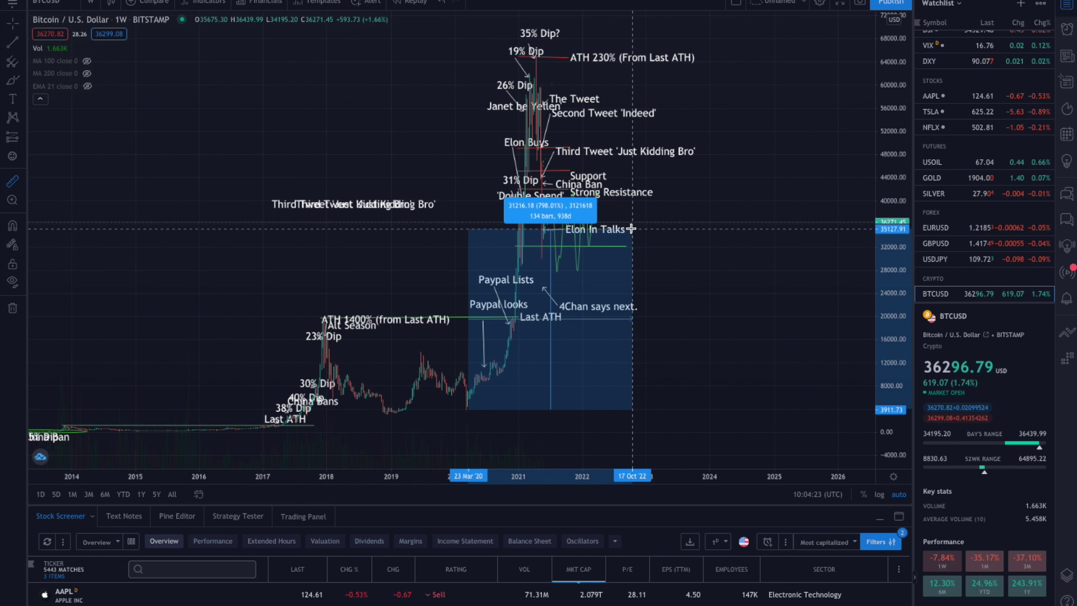
scroll(659, 242, right, 2)
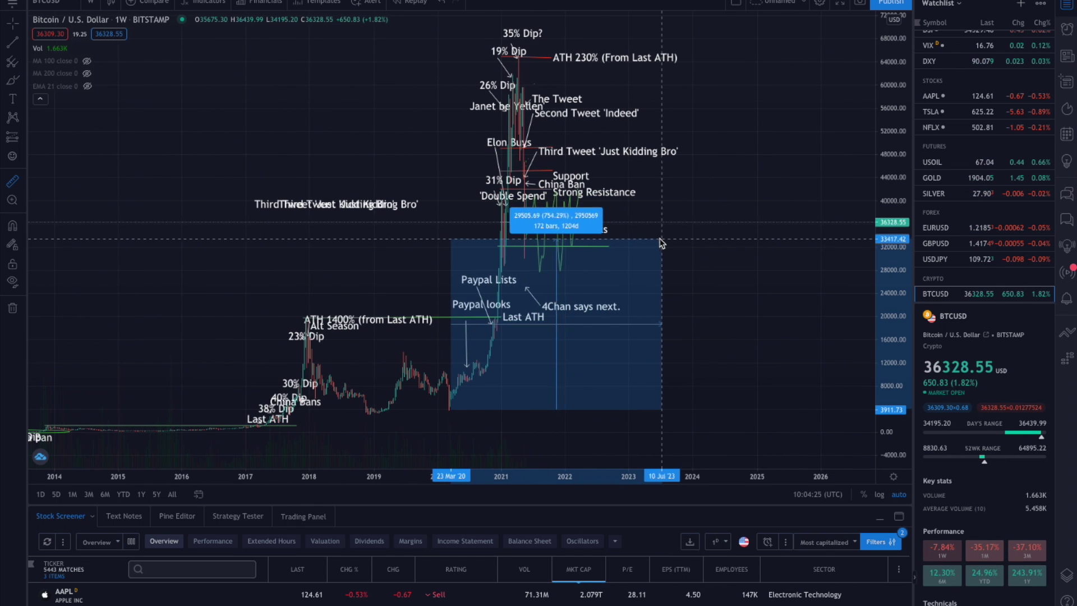
scroll(662, 230, down, 1)
scroll(663, 228, right, 1)
key(Escape)
scroll(312, 351, up, 3)
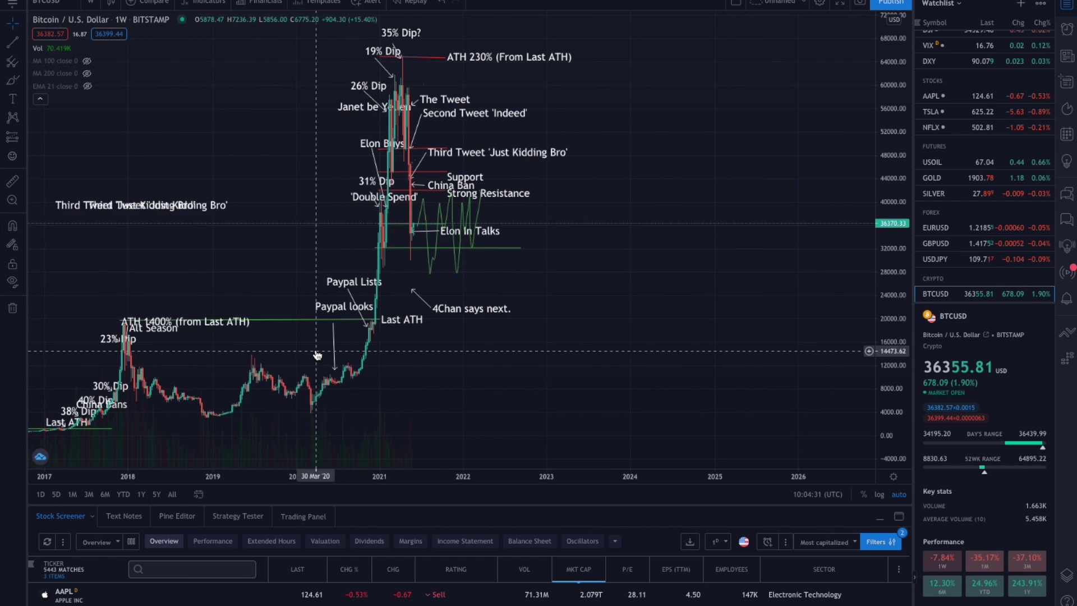
scroll(314, 357, down, 2)
scroll(255, 372, down, 1)
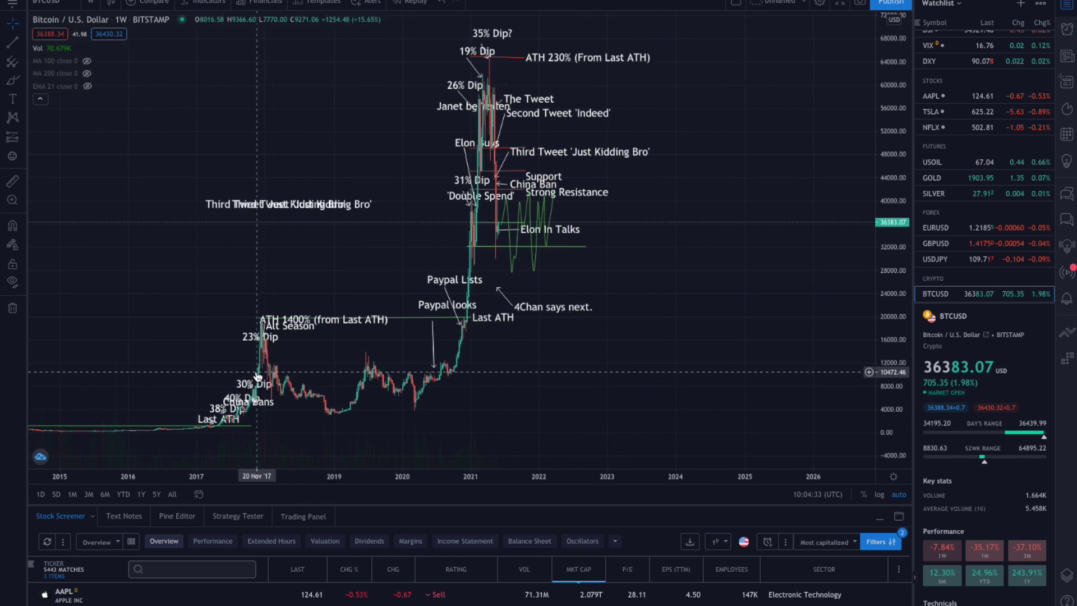
scroll(256, 371, right, 10)
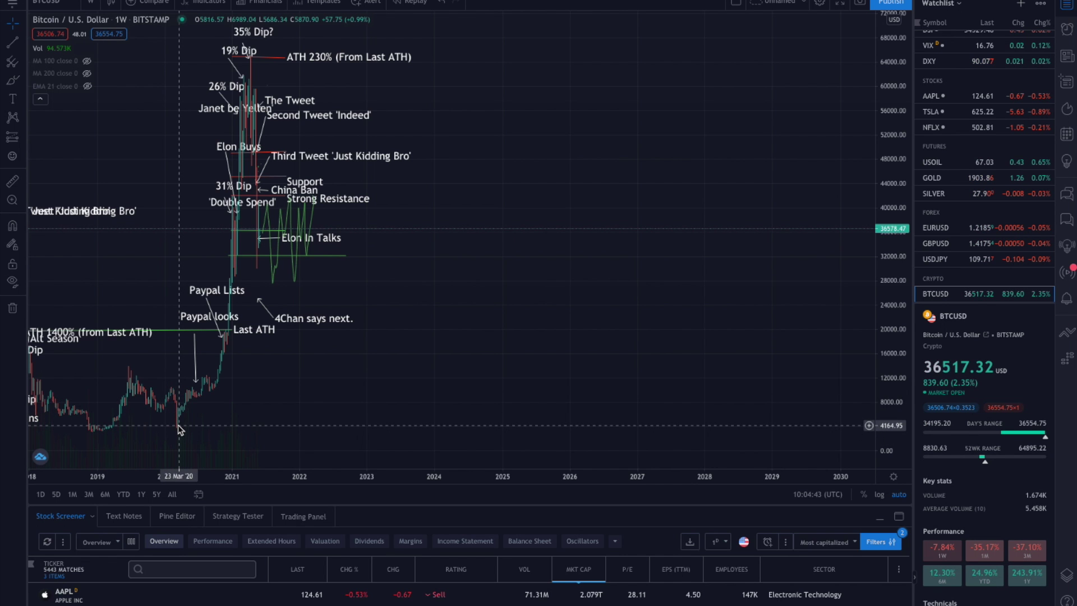
scroll(178, 430, up, 1)
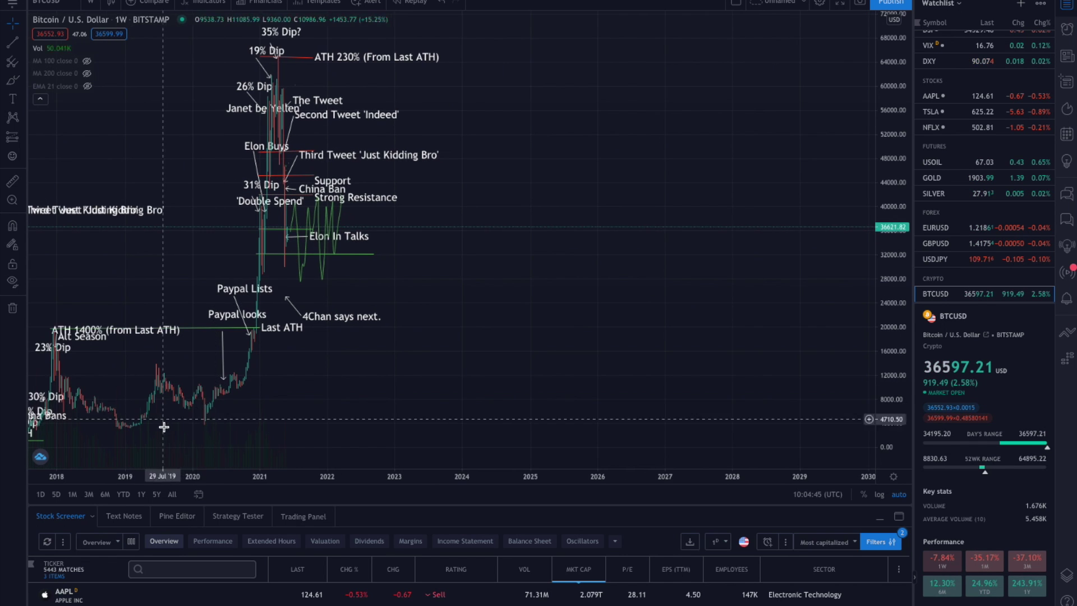
scroll(179, 440, up, 1)
scroll(179, 441, up, 1)
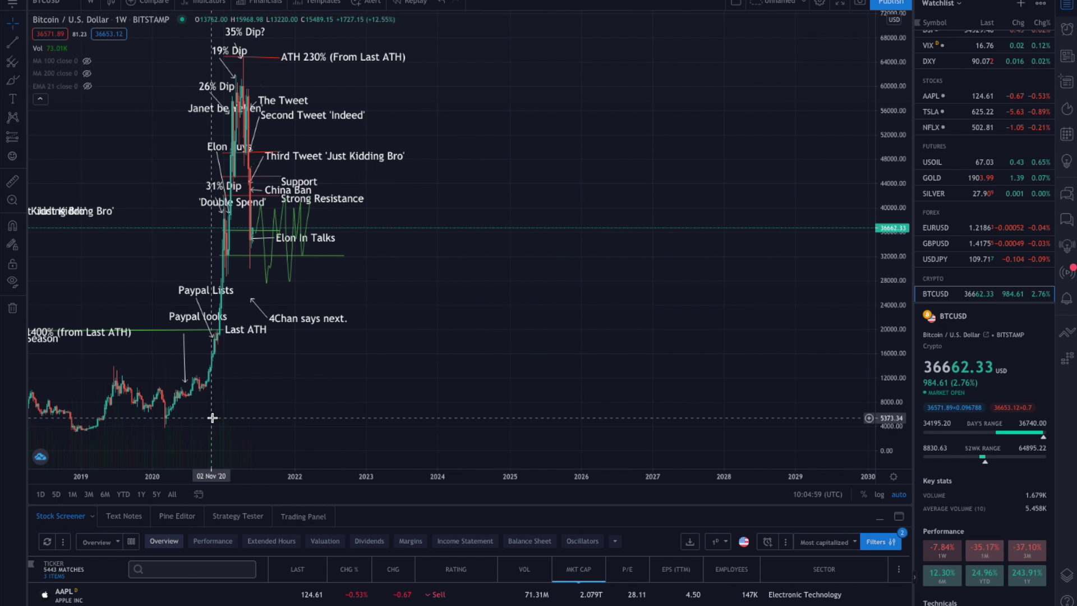
drag(134, 415, 188, 414)
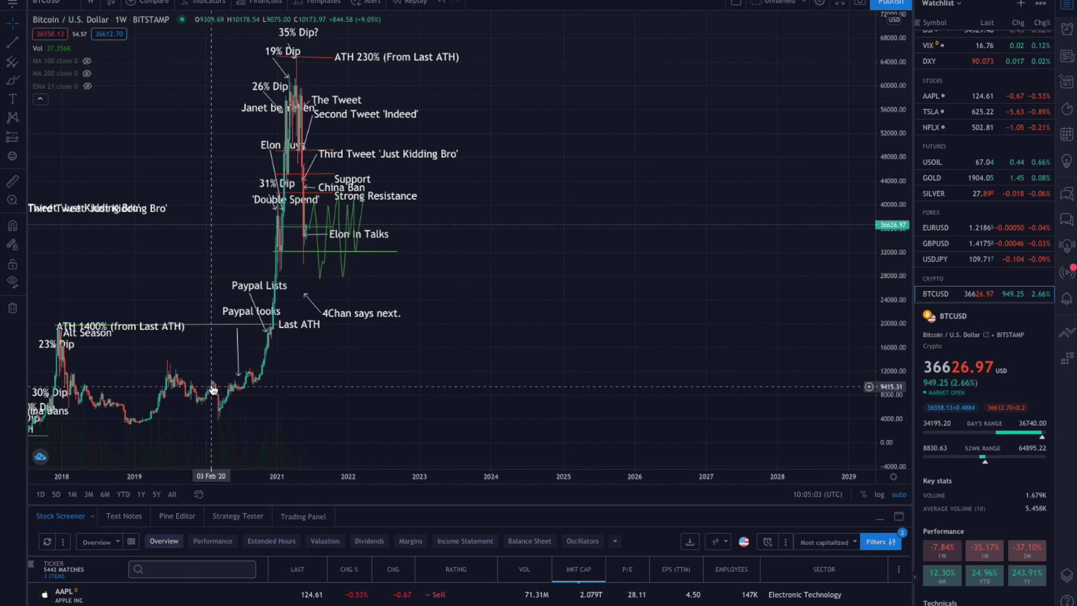
click(12, 180)
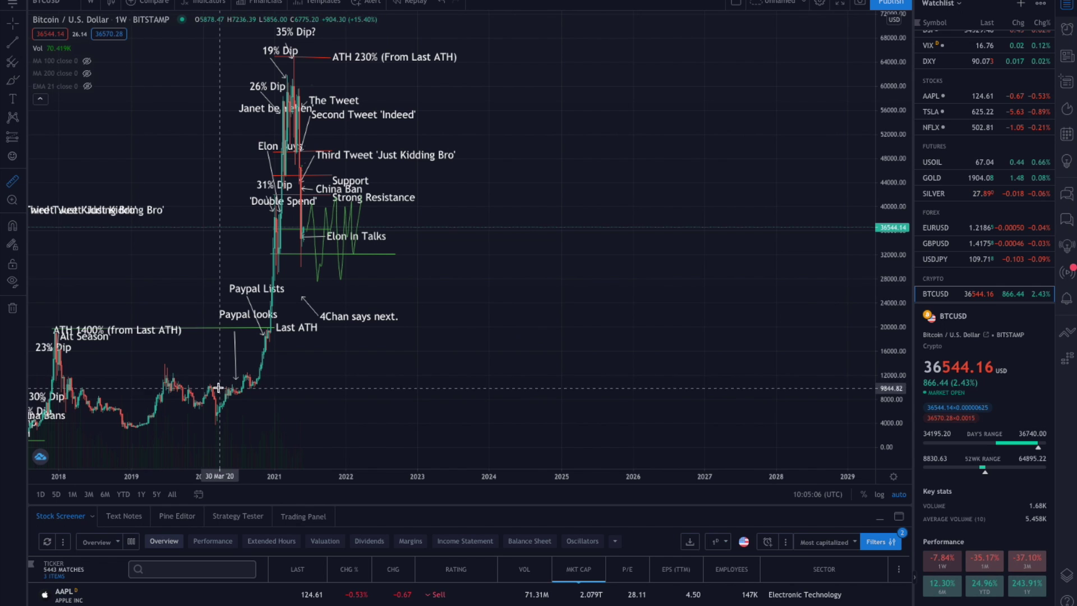
click(221, 387)
click(228, 427)
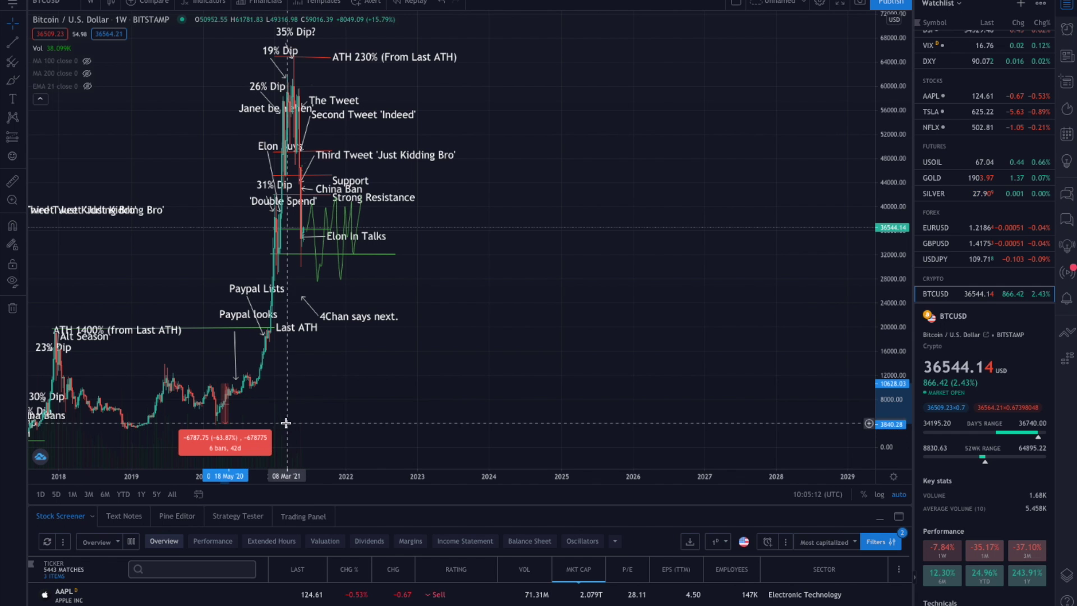
click(304, 403)
scroll(291, 402, right, 1)
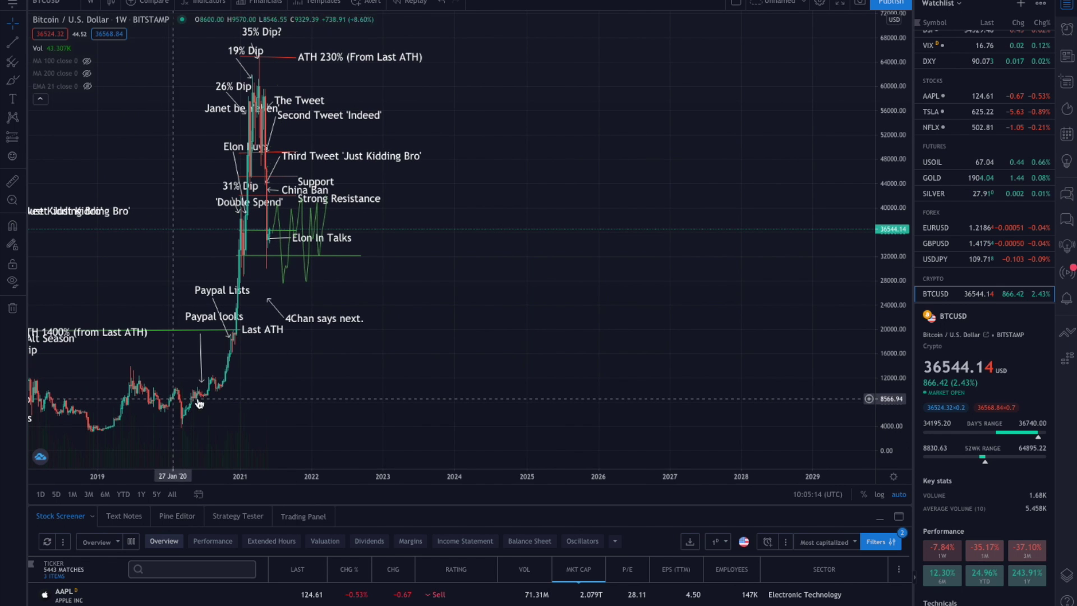
scroll(204, 398, right, 1)
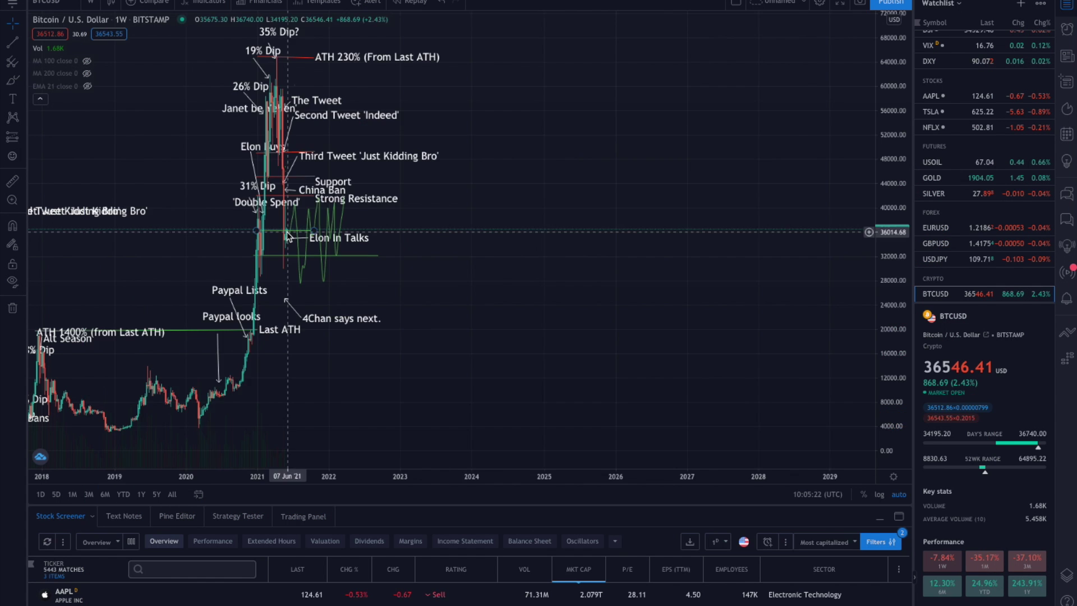
Pan and zoom the weekly Bitcoin chart to show its history from 2016 onward.
scroll(310, 335, down, 3)
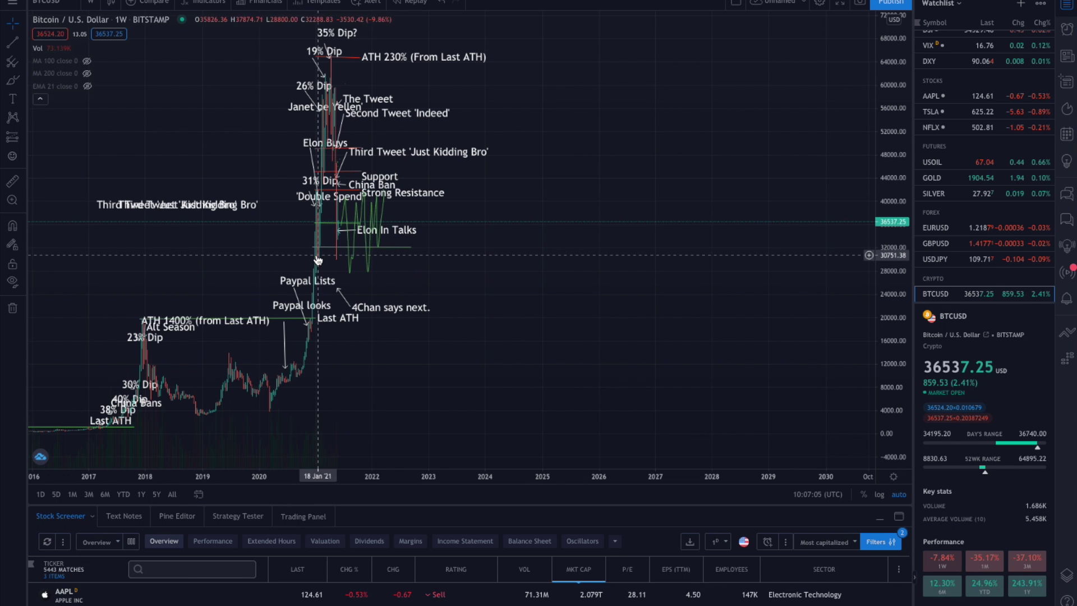
drag(247, 244, 307, 243)
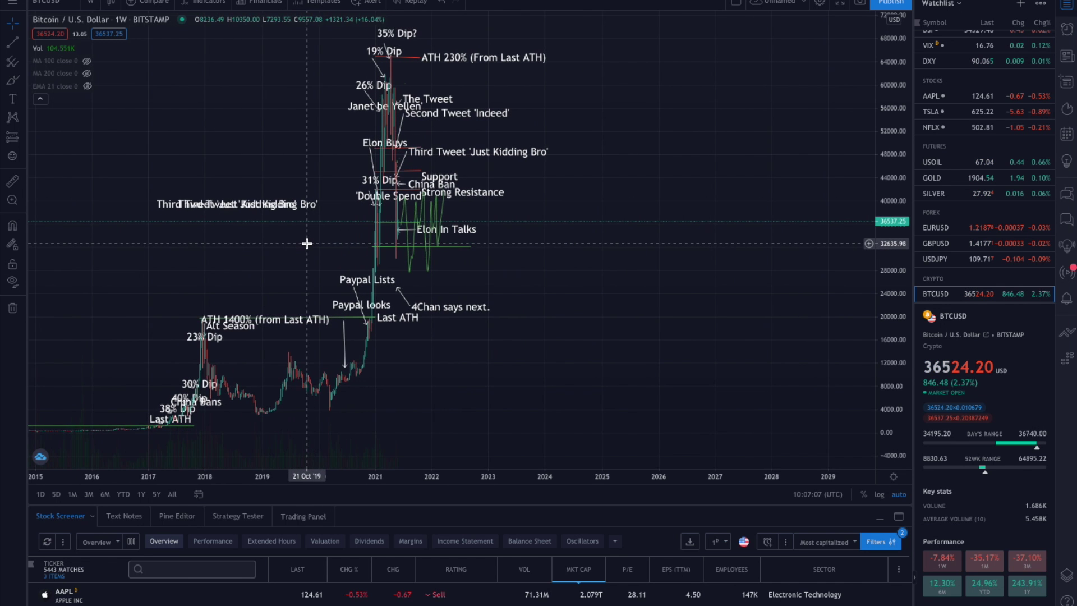
scroll(307, 244, up, 3)
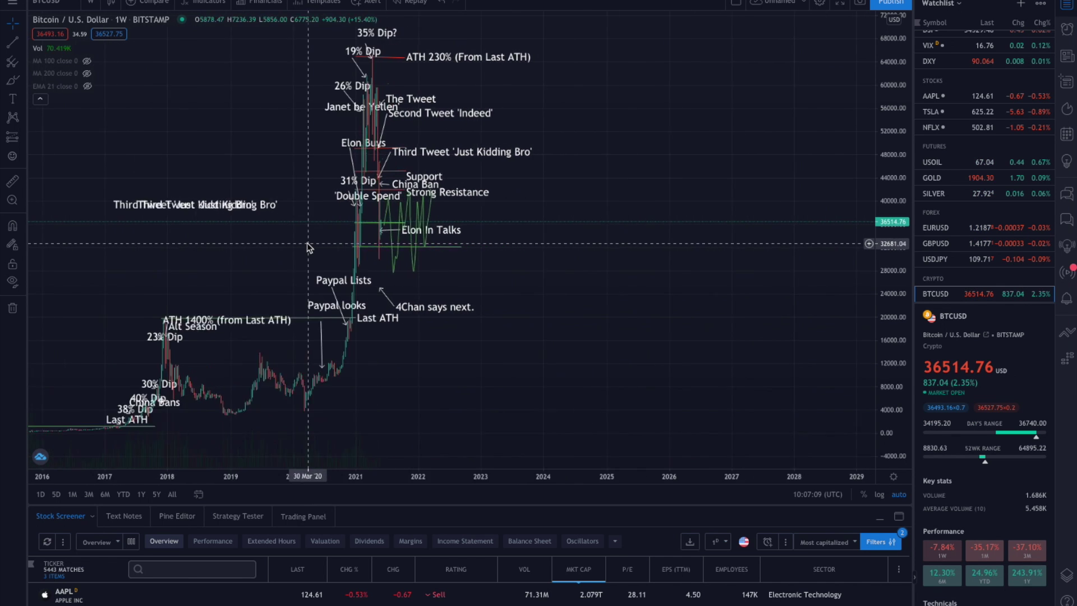
scroll(308, 244, up, 2)
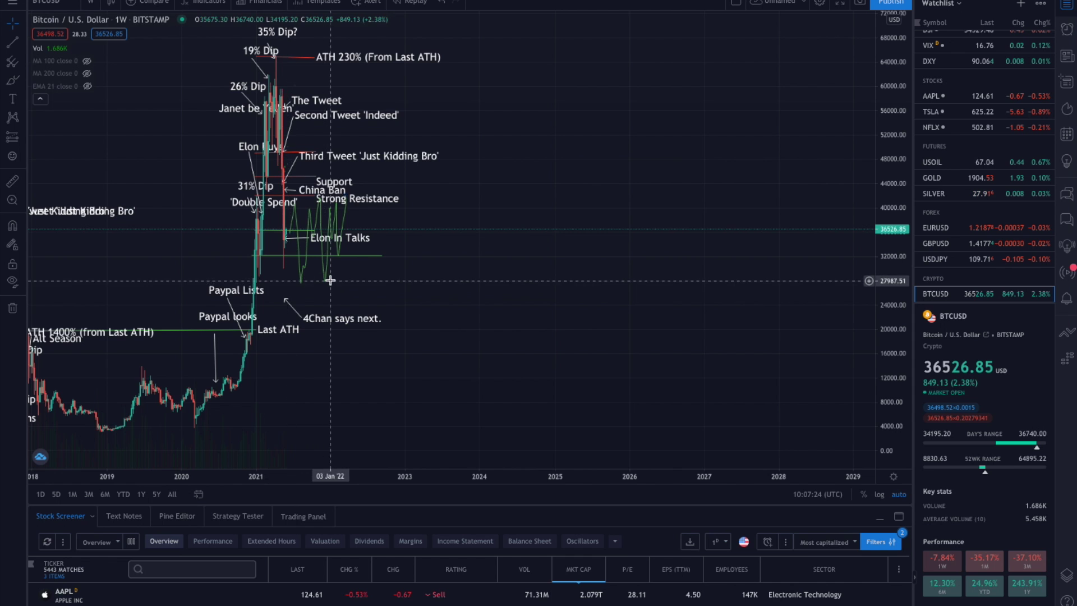
scroll(280, 287, down, 2)
drag(281, 287, 326, 225)
scroll(330, 264, up, 2)
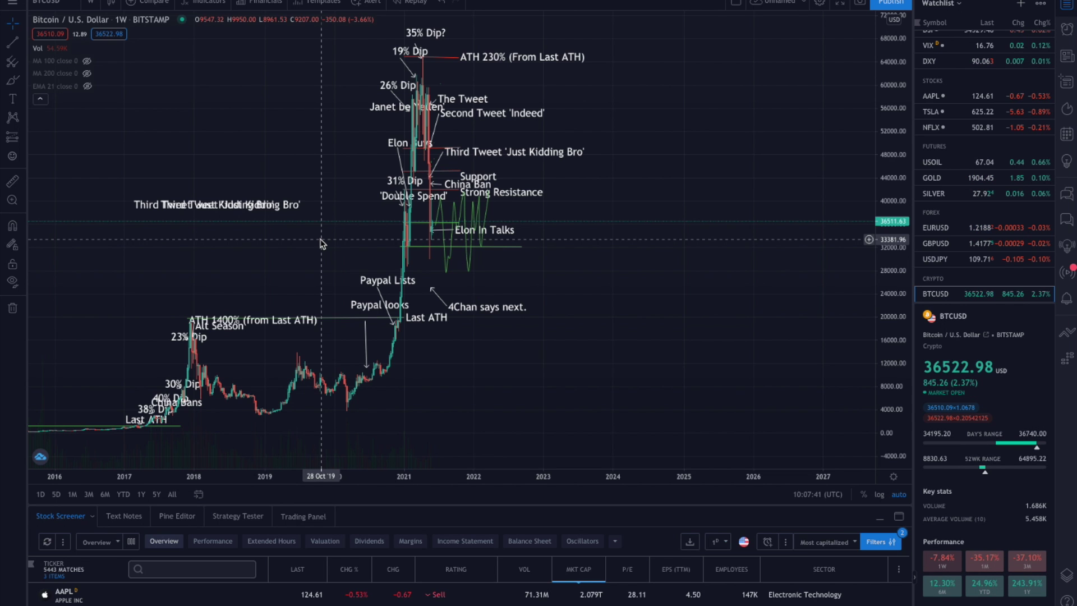
scroll(321, 243, up, 1)
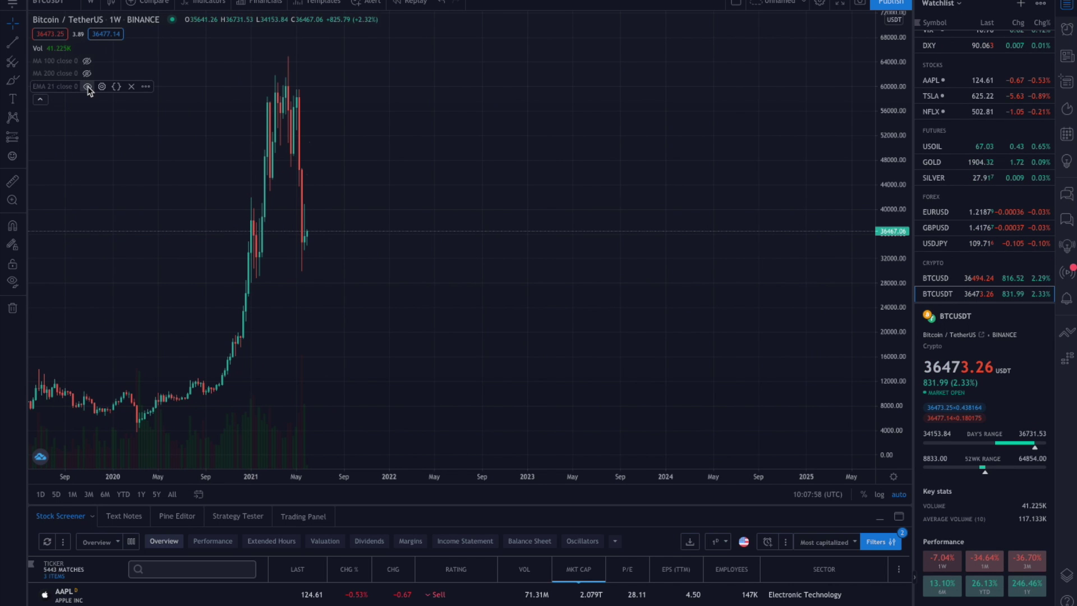
Switch the BTCUSDT chart to 1D daily candles, leaving the EMA 21 line hidden.
click(88, 87)
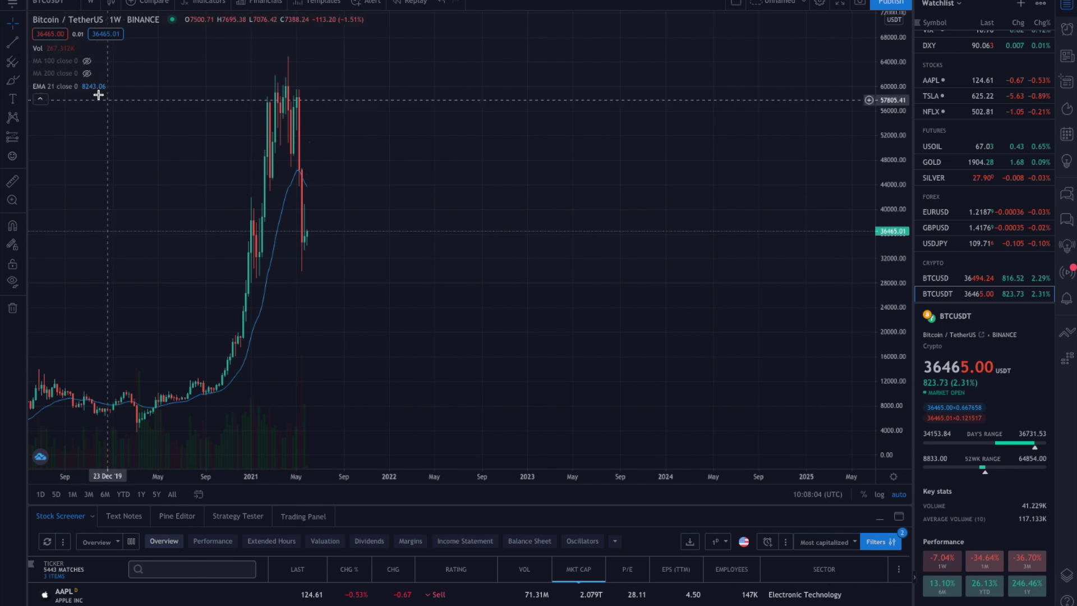
click(87, 86)
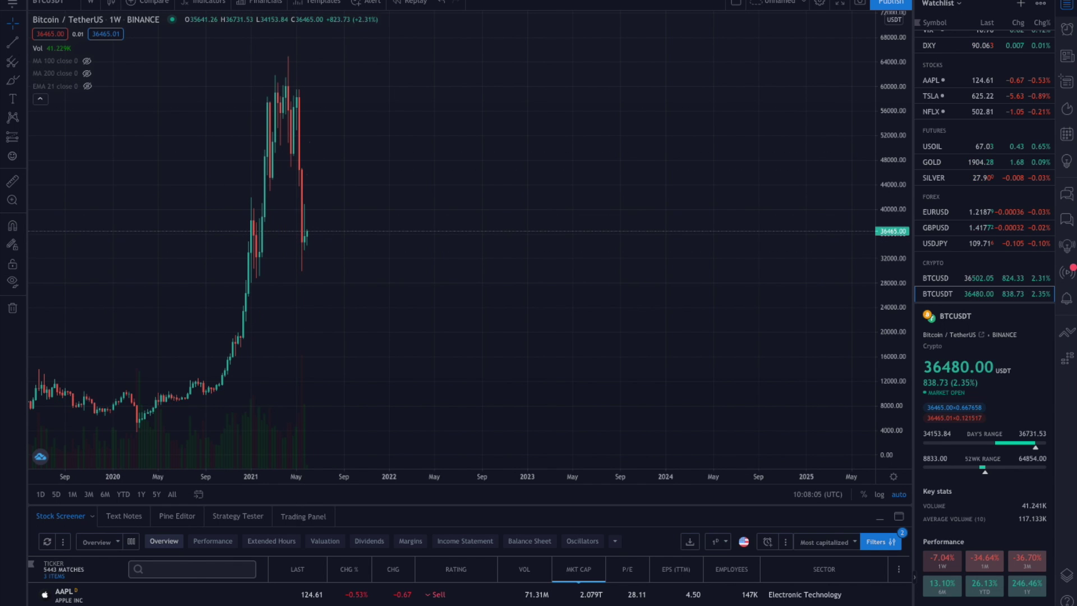
click(91, 3)
click(120, 332)
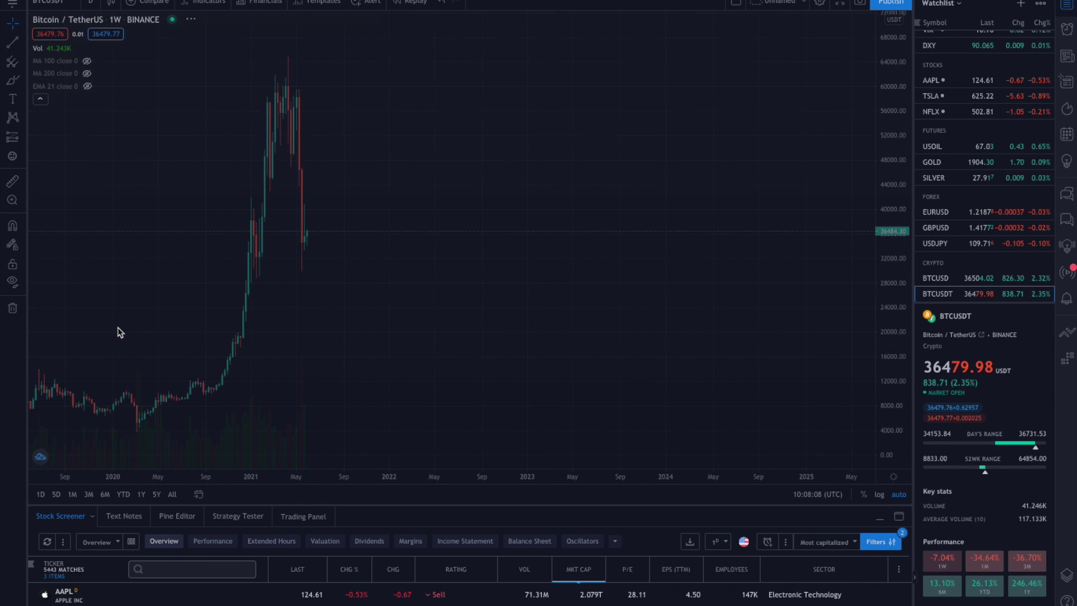
Show the MA 200 line on the daily chart and dismiss the free-trial banner.
click(87, 73)
drag(335, 285, 341, 280)
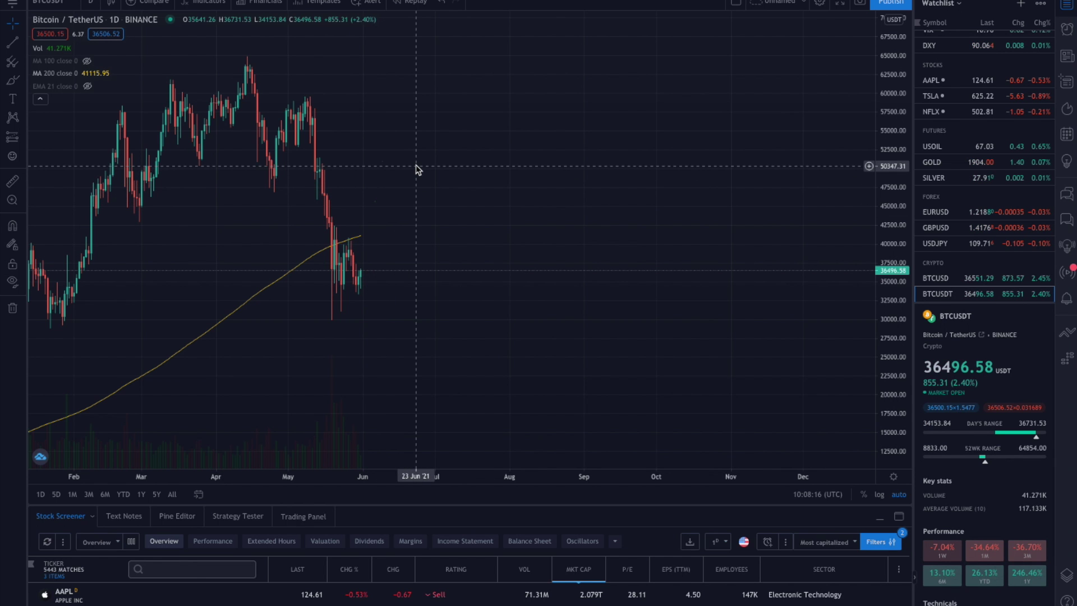
scroll(416, 168, down, 3)
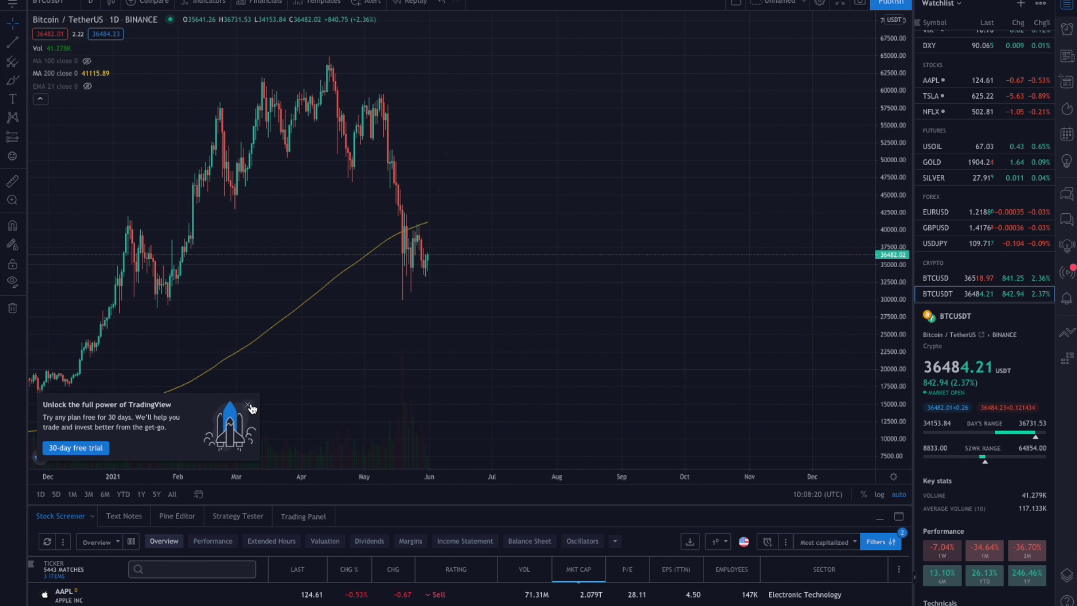
click(248, 405)
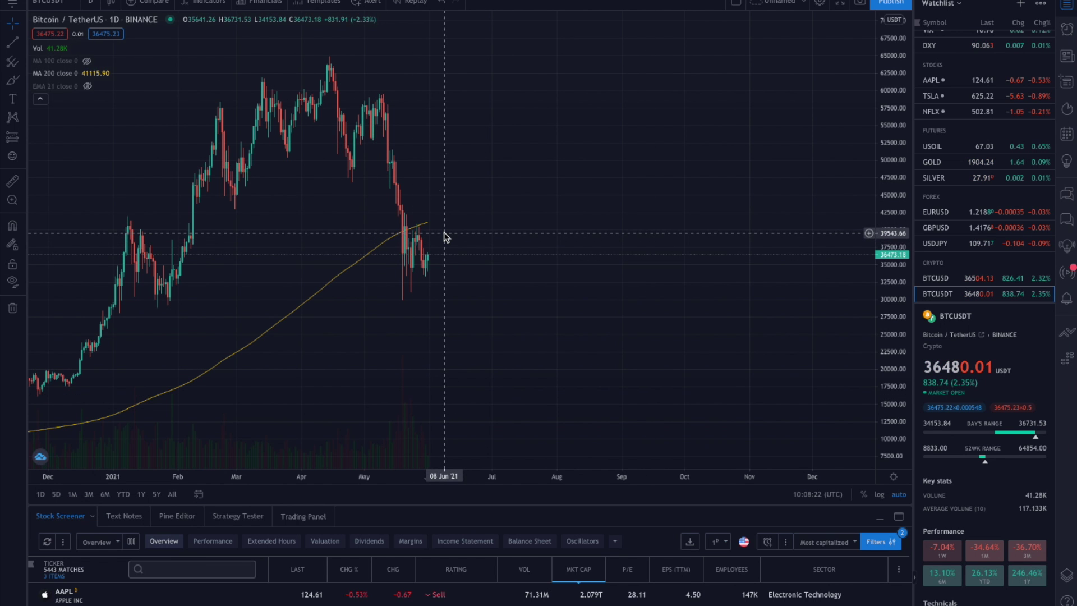
scroll(426, 237, down, 1)
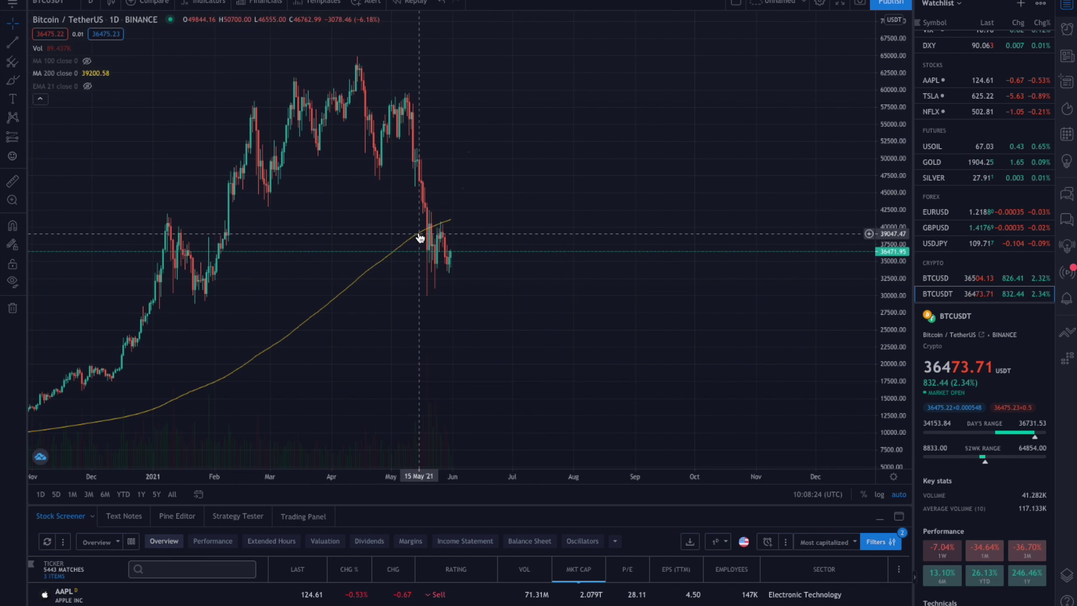
scroll(420, 237, up, 1)
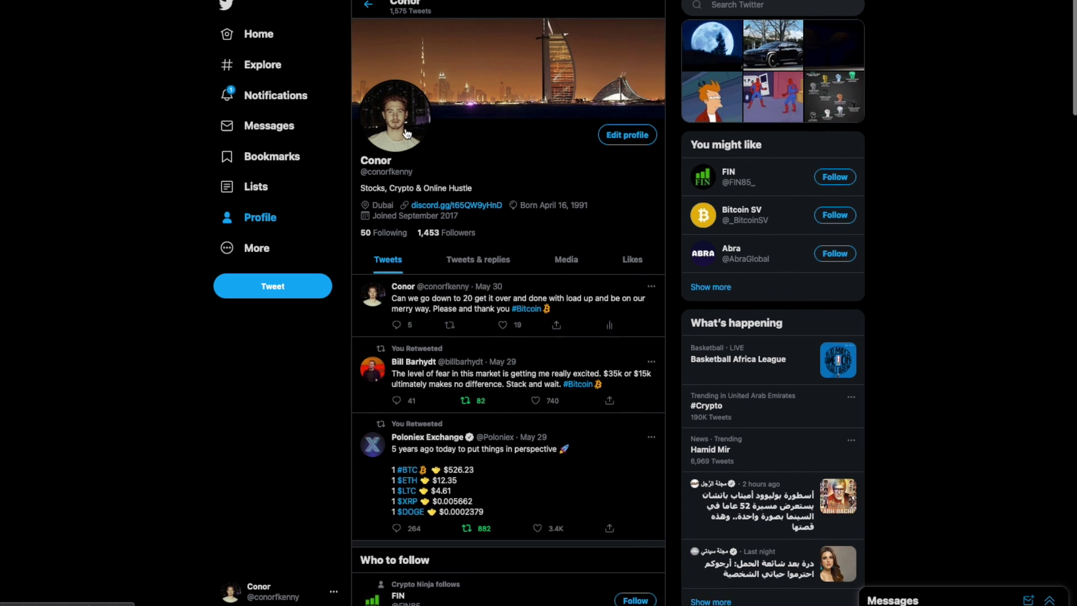
Open the May 29 bearish-but-bullish Bitcoin tweet and highlight 'Technically we are bearish'.
scroll(407, 133, down, 1)
scroll(489, 203, up, 1)
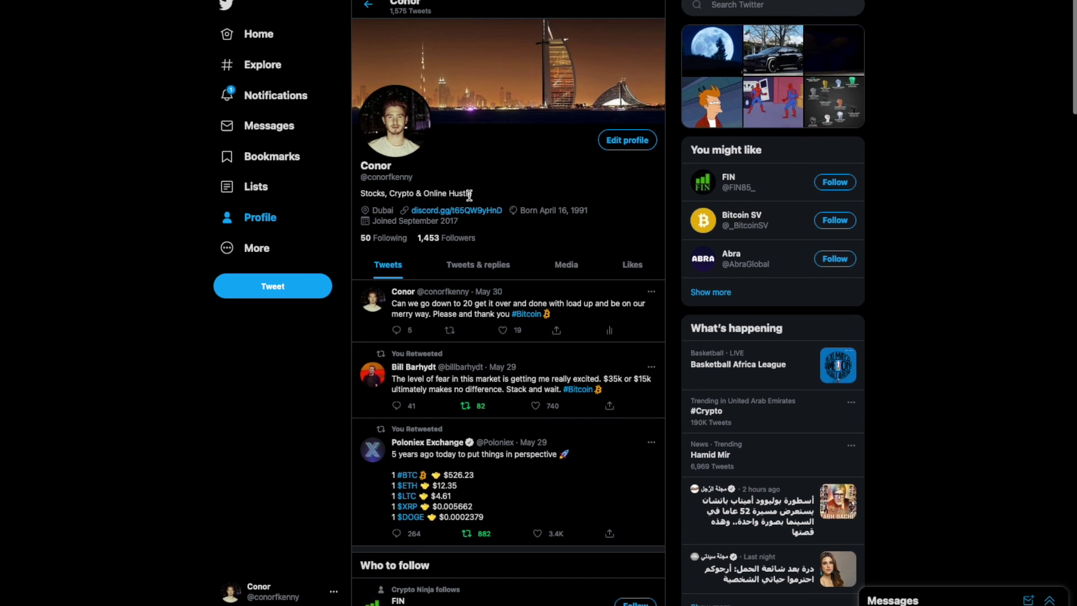
scroll(516, 205, down, 1)
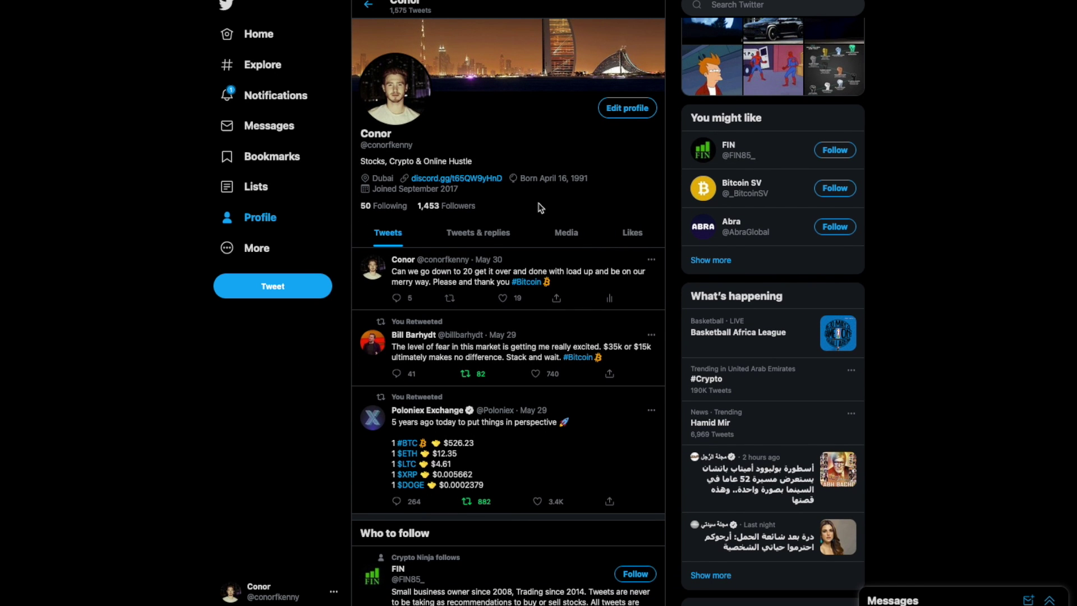
scroll(419, 245, down, 10)
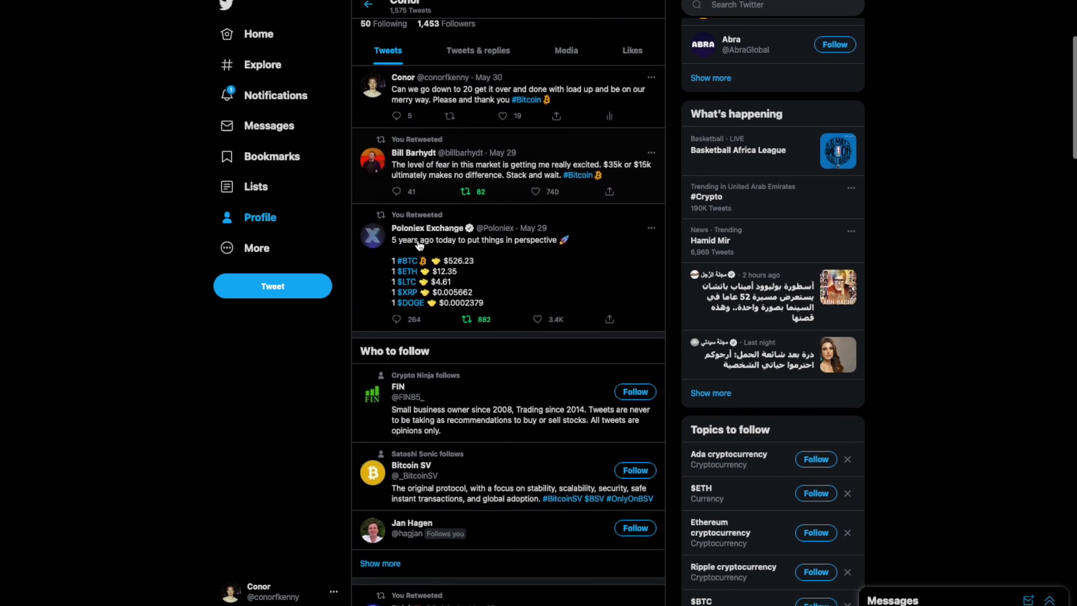
scroll(419, 246, down, 6)
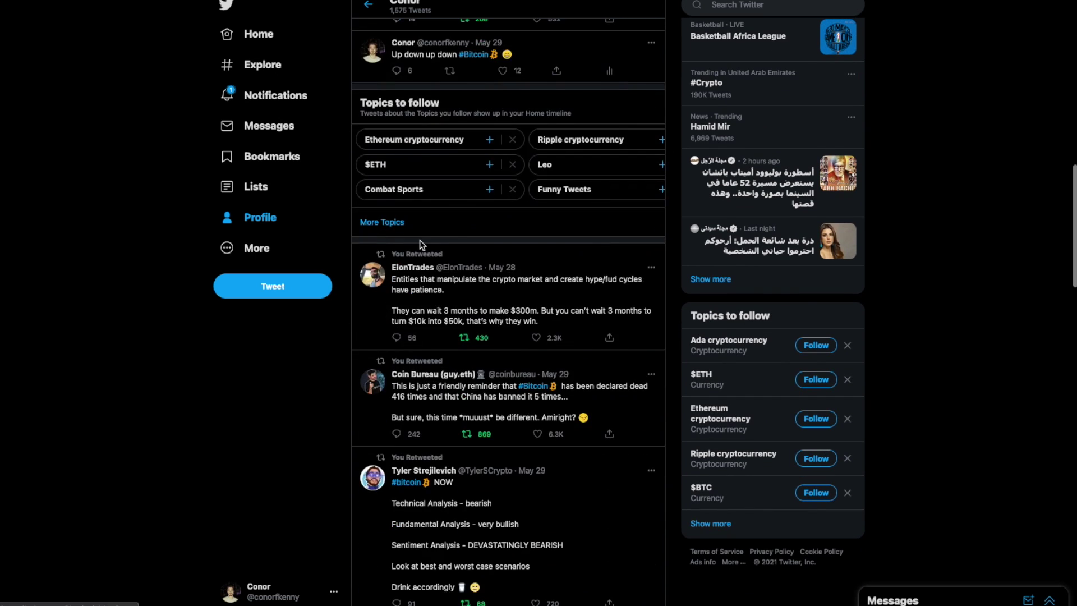
click(363, 66)
drag(361, 66, 493, 66)
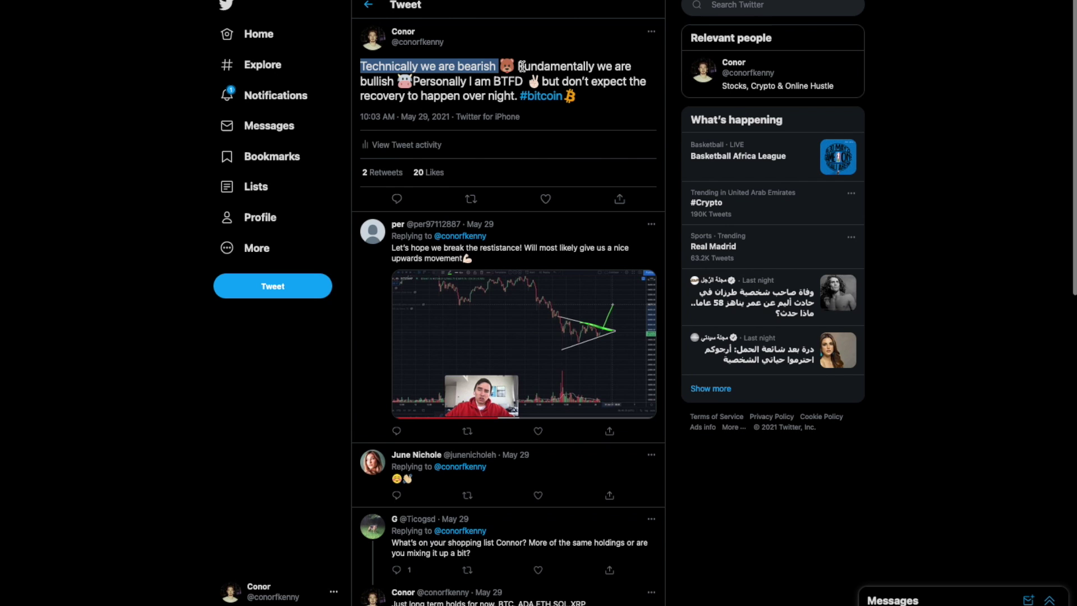
Highlight the tweet phrases 'Fundamentally we are bullish' and 'Personally I am BTFD'.
drag(516, 66, 397, 80)
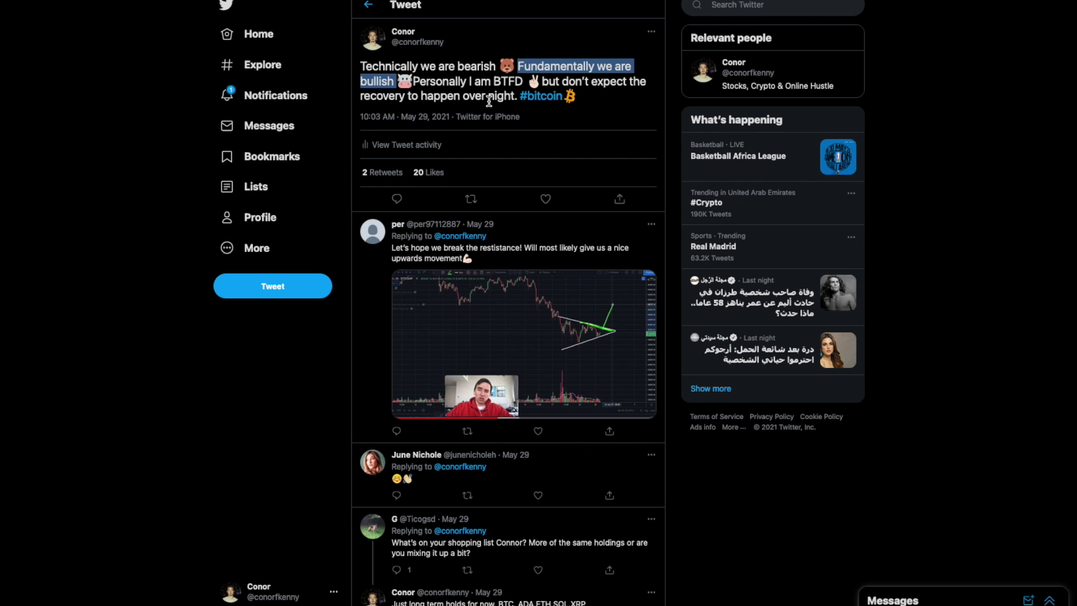
drag(412, 81, 516, 97)
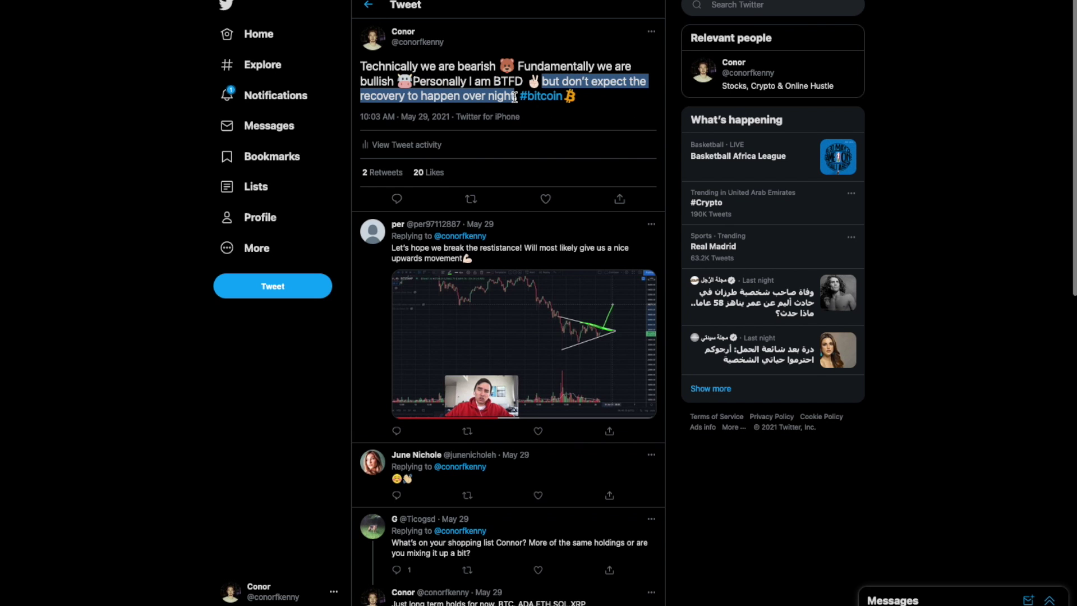